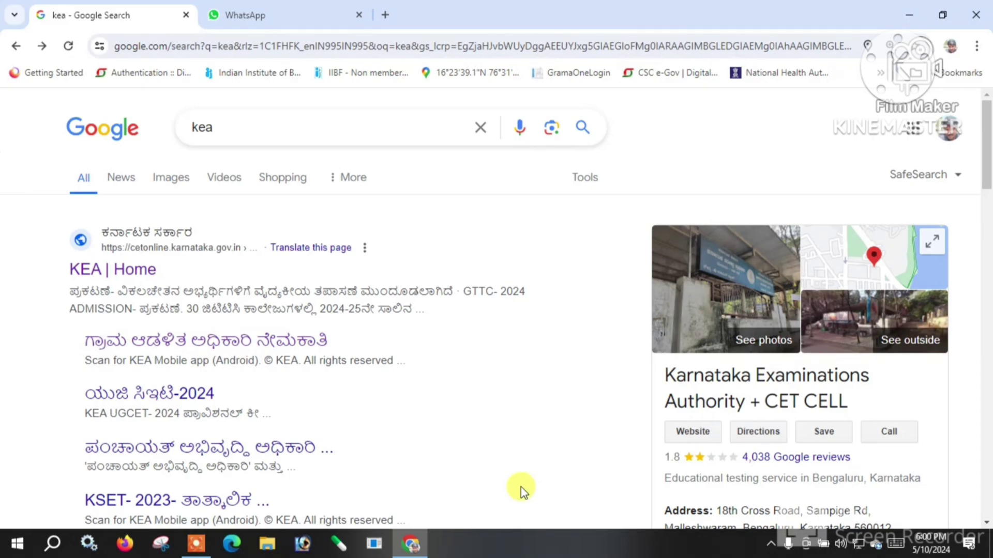
# Open the 'ಗ್ರಾಮ ಆಡಳಿತ ಅಧಿಕಾರಿ ನೇಮಕಾತಿ' page and follow its 'VA ನೇಮಕಾತಿ -ಆನ್‌ಲೈನ್ ಅರ್ಜಿ ಸಲ್ಲಿಕೆ ಲಿಂಕ್' link.
pyautogui.scroll(-3, 466, 455)
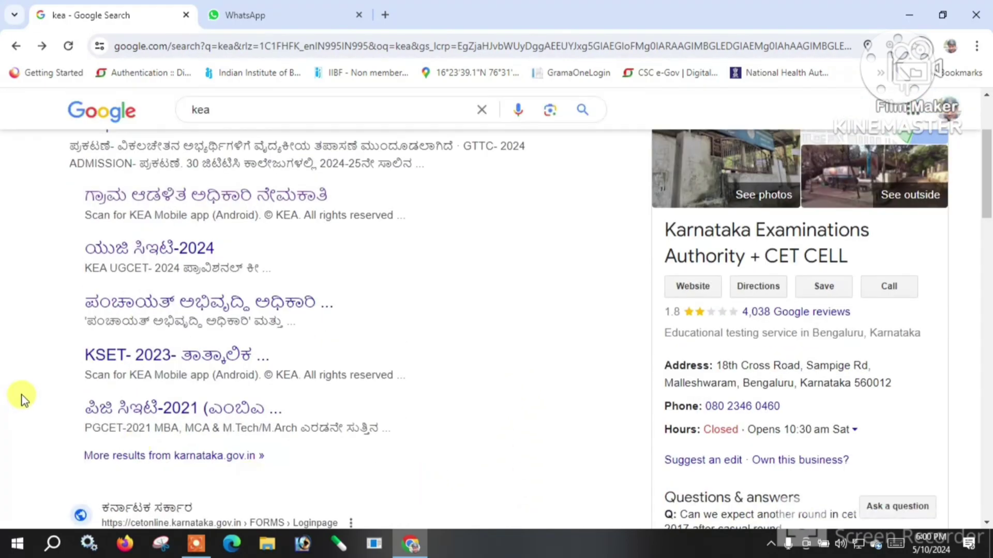
pyautogui.scroll(3, 20, 396)
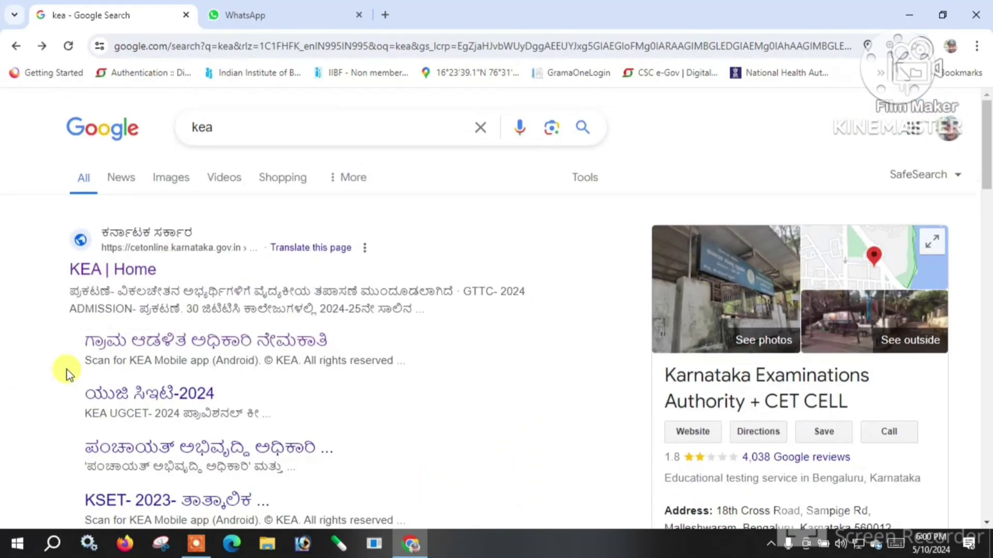
pyautogui.click(193, 348)
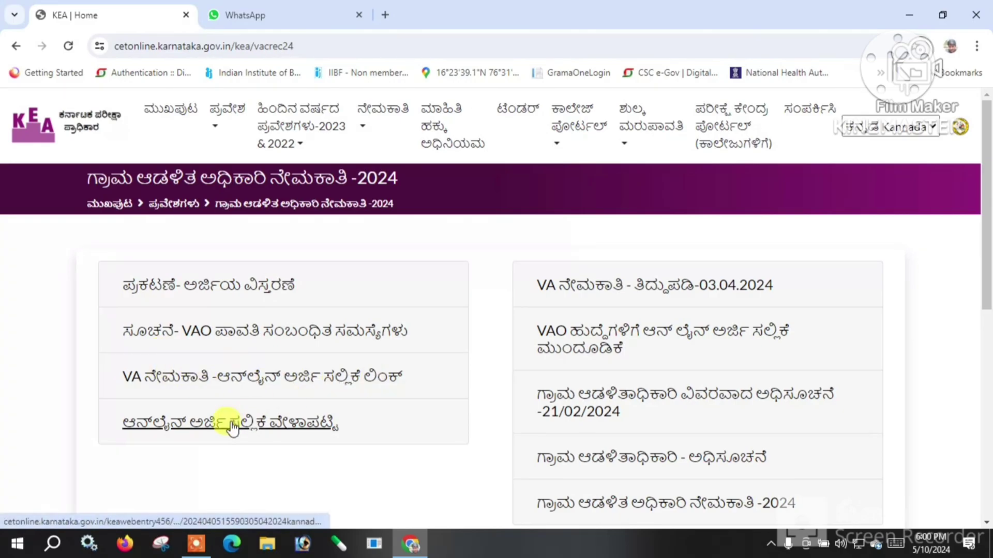
pyautogui.click(334, 385)
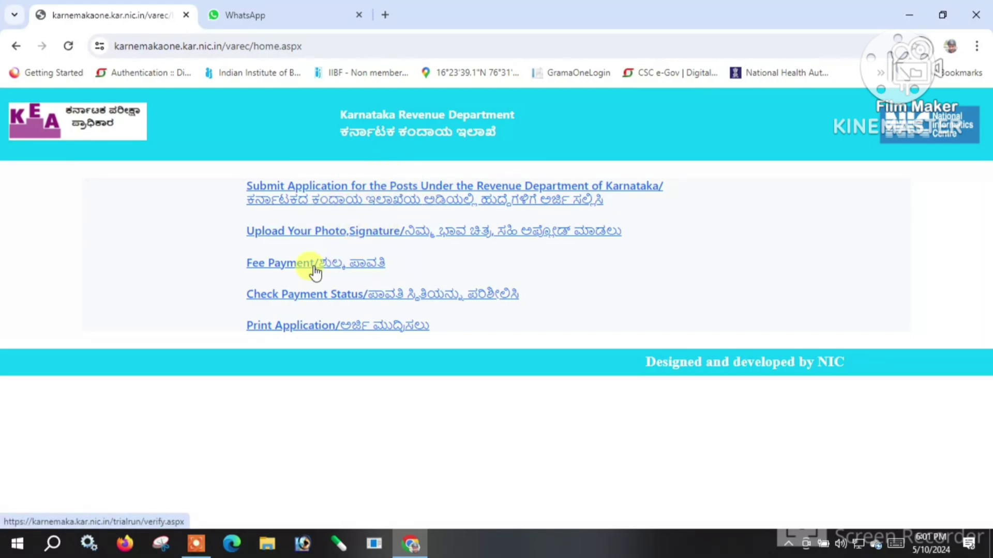
# Open 'Submit Application for the Posts Under the Revenue Department of Karnataka' and dismiss the translate popup.
pyautogui.click(370, 195)
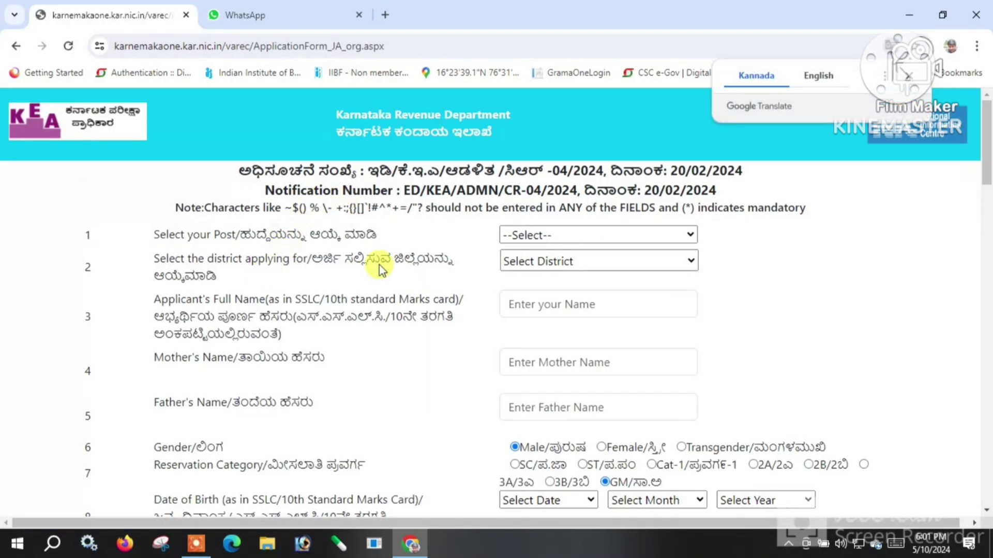
pyautogui.click(894, 86)
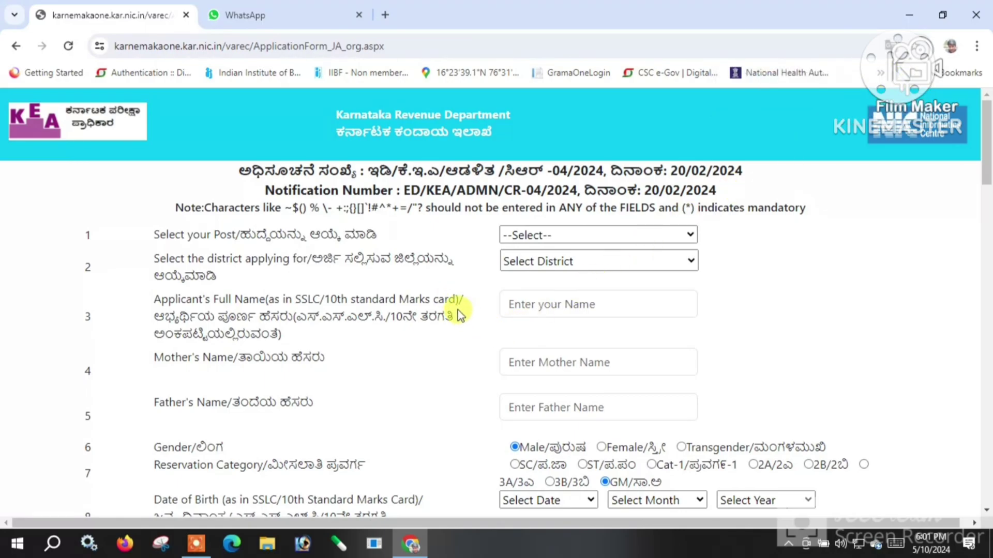
pyautogui.scroll(-3, 455, 310)
pyautogui.scroll(3, 455, 311)
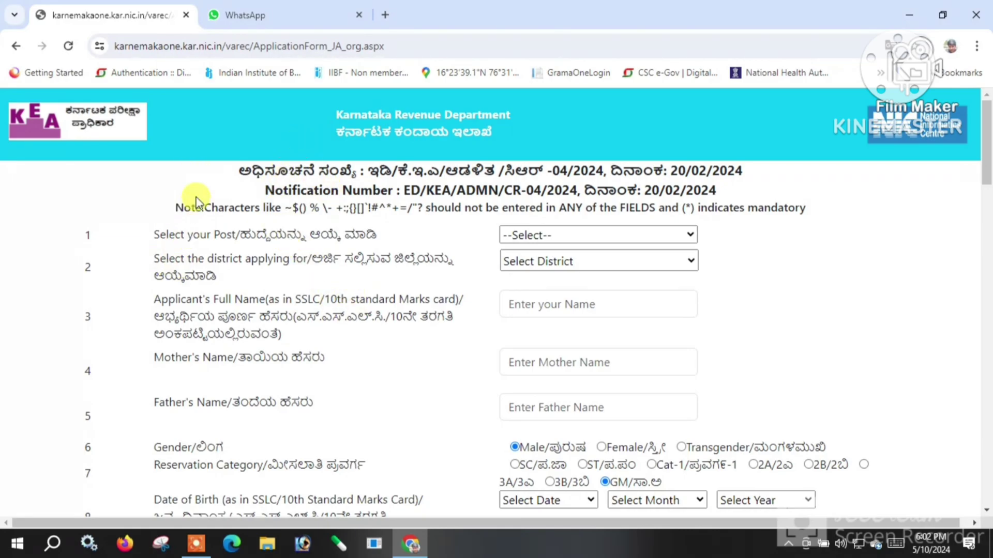
# Choose VILLAGE ADMINISTRATIVE OFFICER as the post and KALABURGI as the district.
pyautogui.click(579, 230)
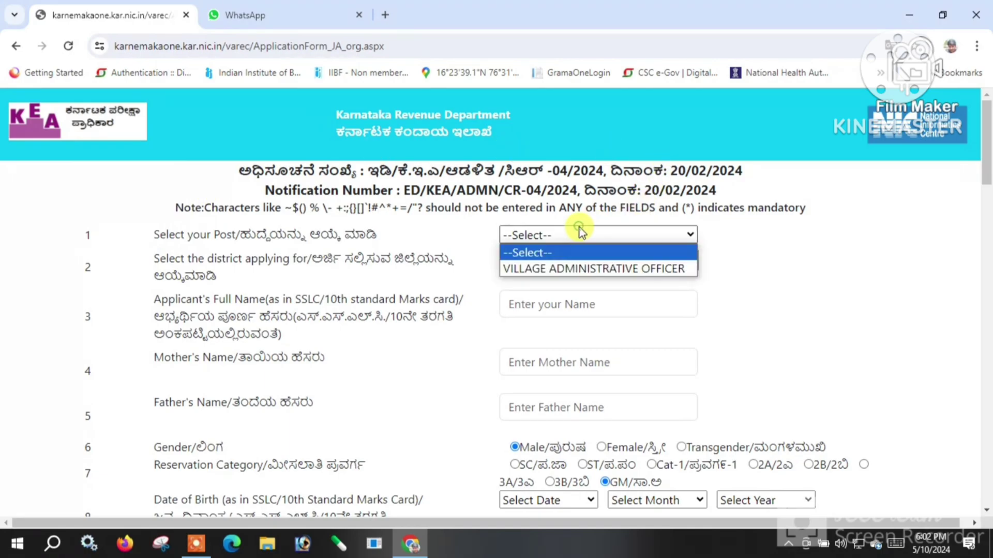
pyautogui.click(550, 270)
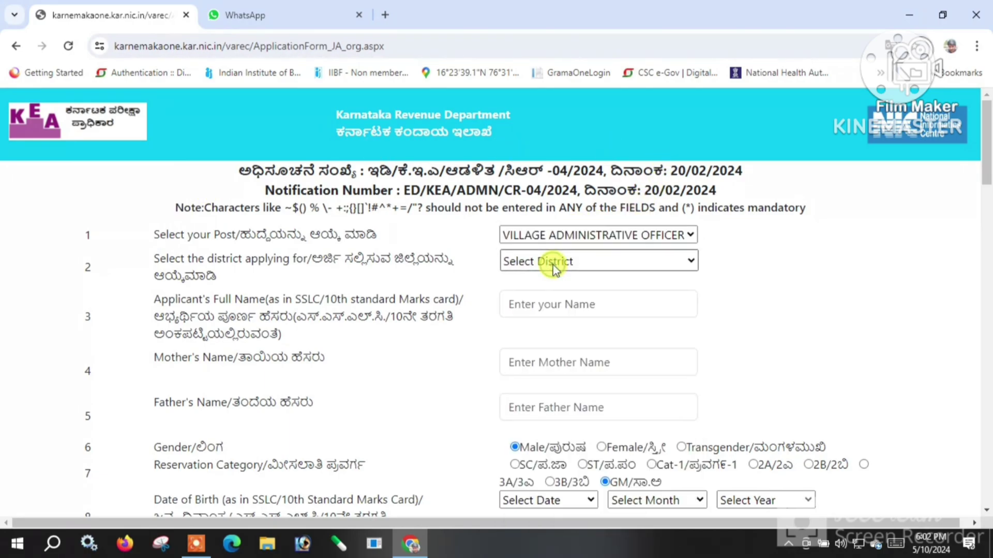
pyautogui.click(553, 268)
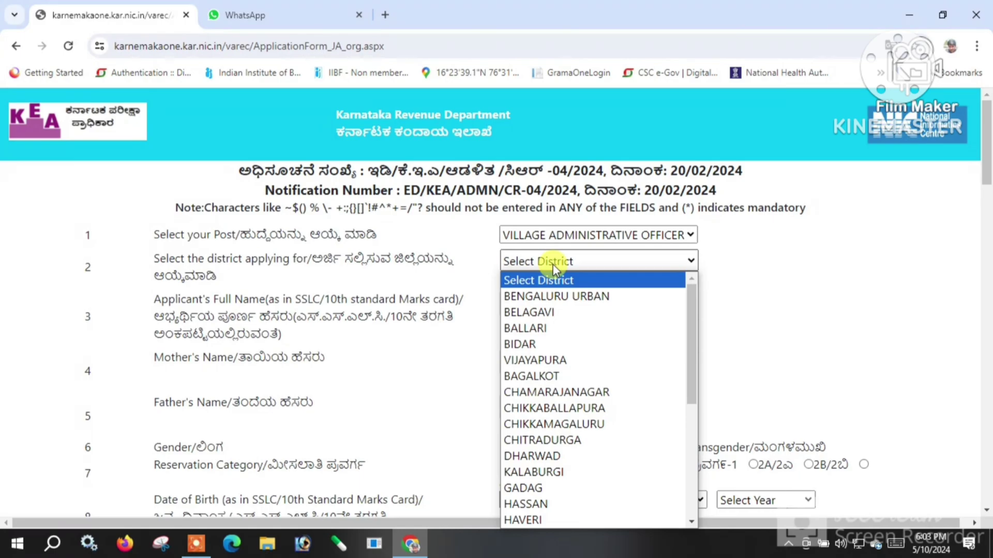
pyautogui.press('k')
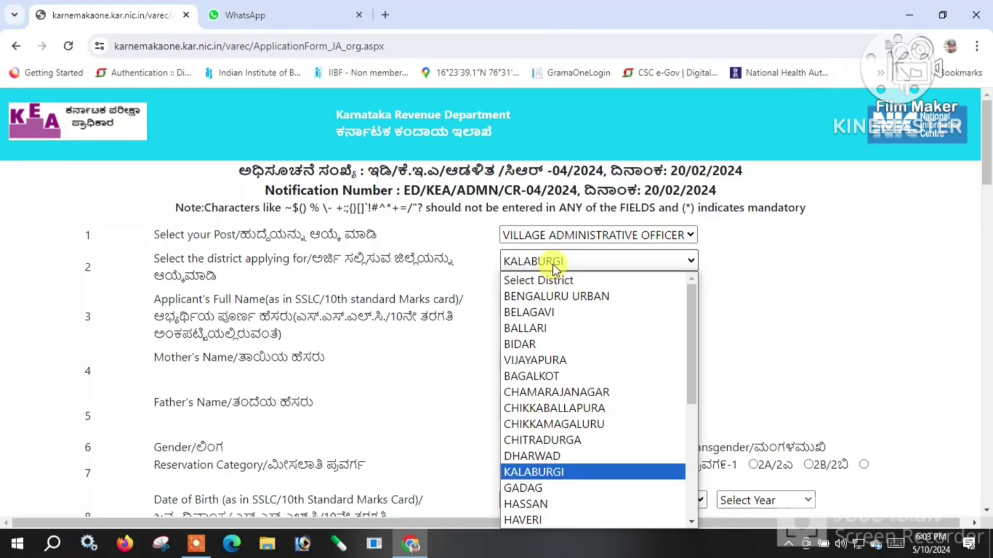
pyautogui.press('Return')
pyautogui.click(535, 308)
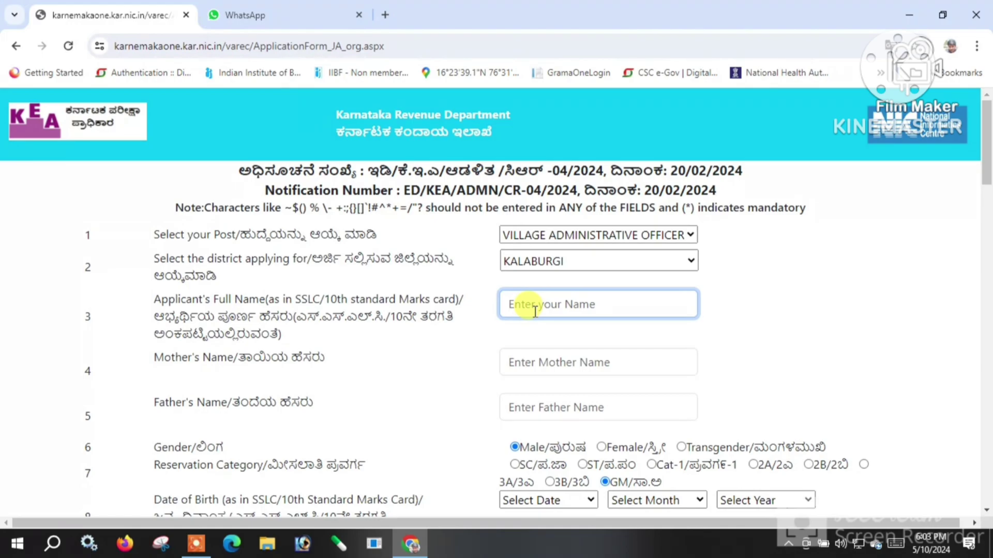
# Enter the applicant's full name, mother's name and father's name in their fields.
pyautogui.write('Prakash')
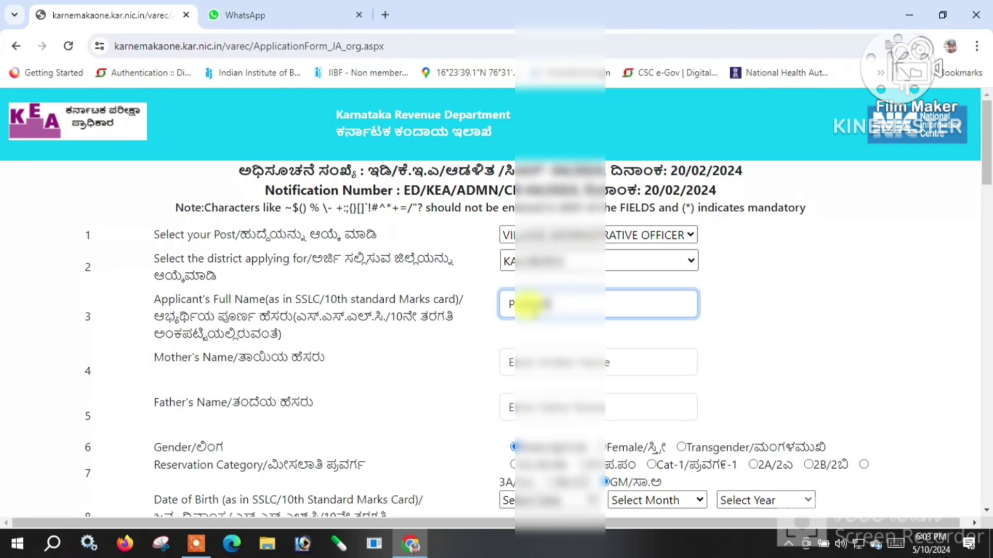
pyautogui.click(523, 353)
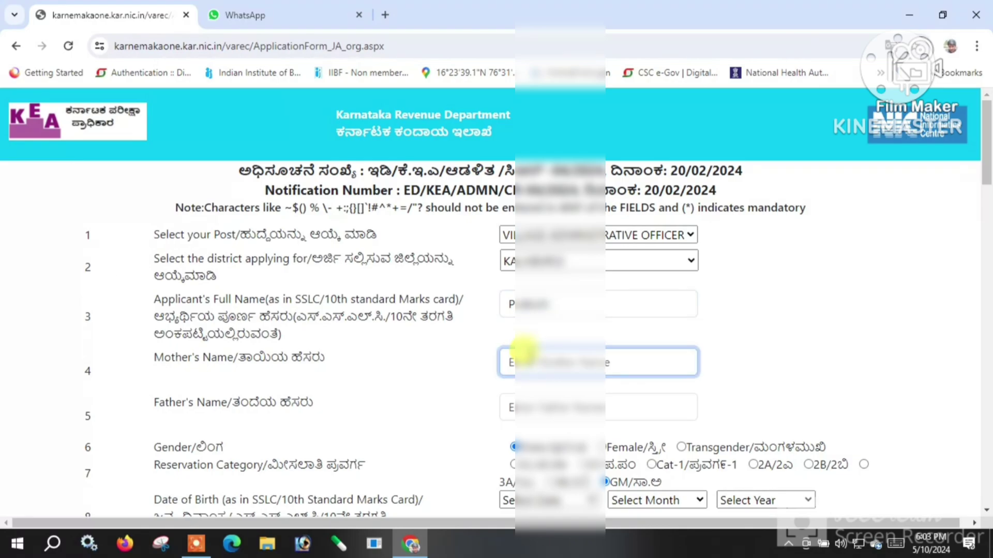
pyautogui.write('Shantamma')
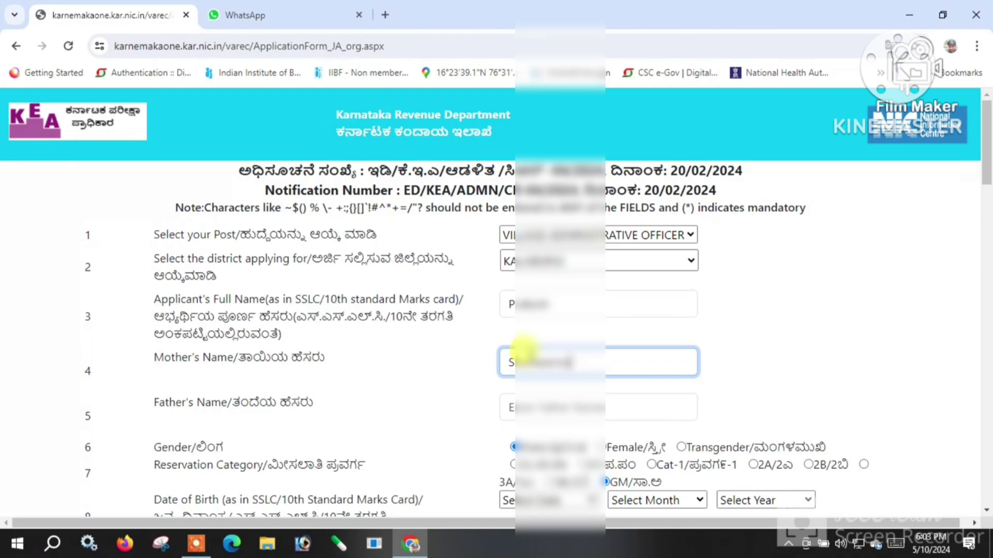
pyautogui.click(523, 397)
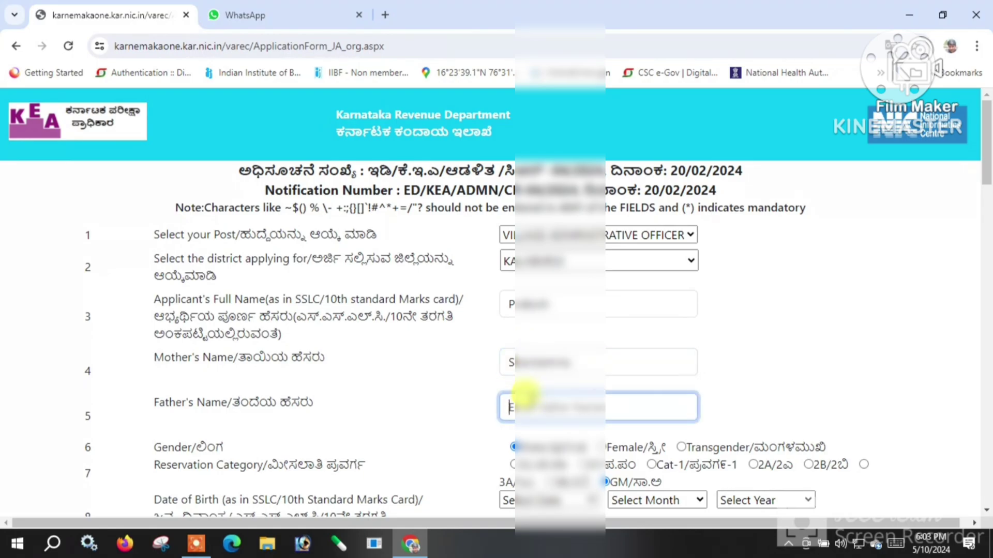
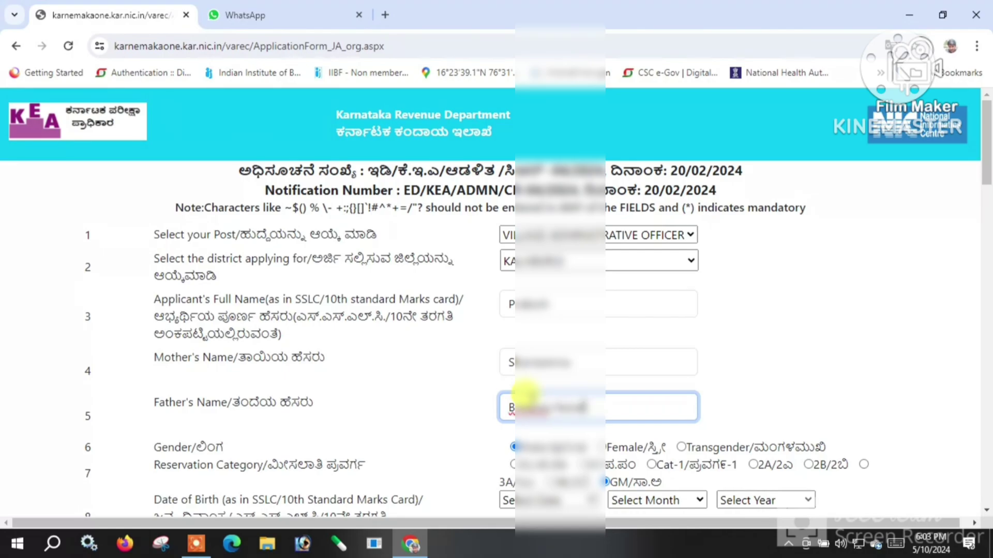
# Set date of birth to 01 June 1993 and switch the reservation category away from GM.
pyautogui.scroll(-2, 549, 437)
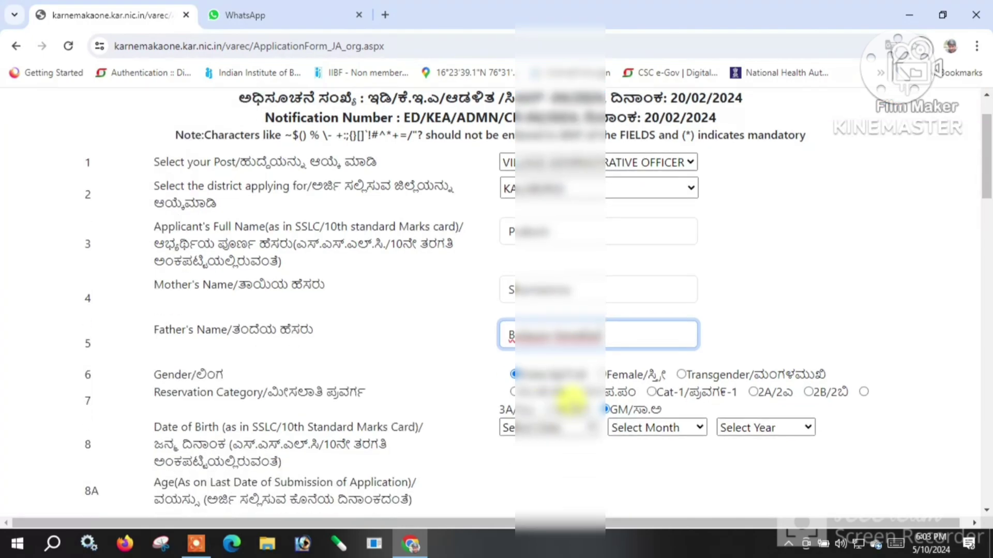
pyautogui.scroll(-2, 505, 400)
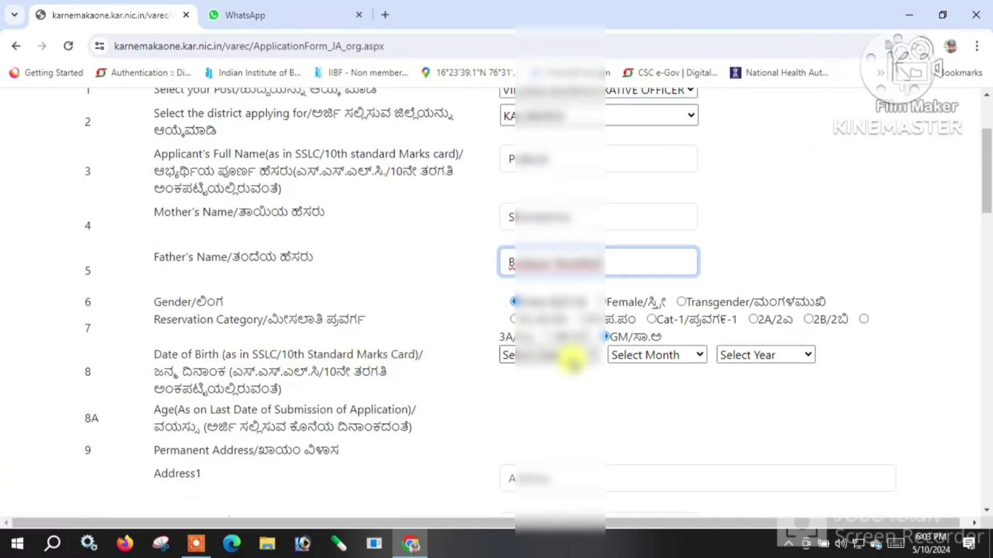
pyautogui.click(557, 356)
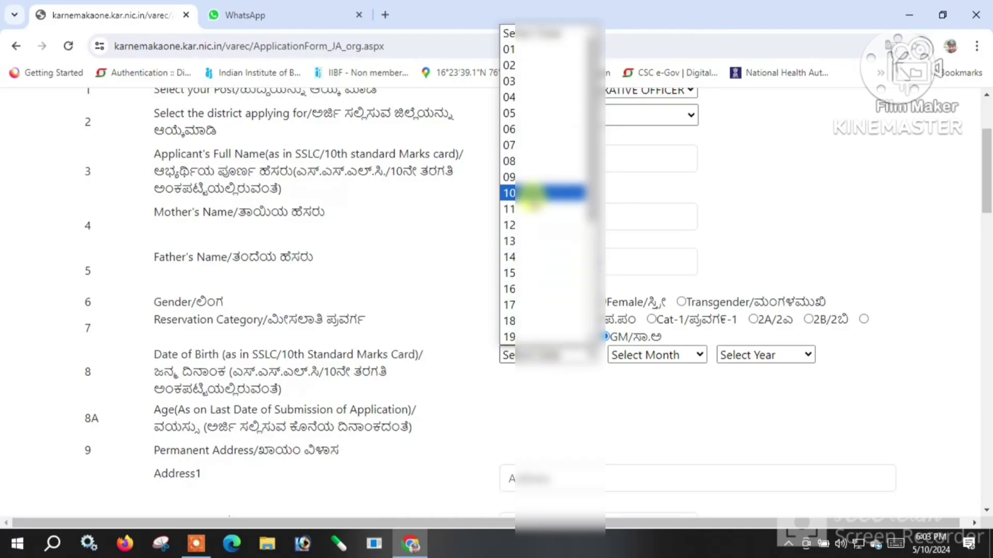
pyautogui.click(542, 50)
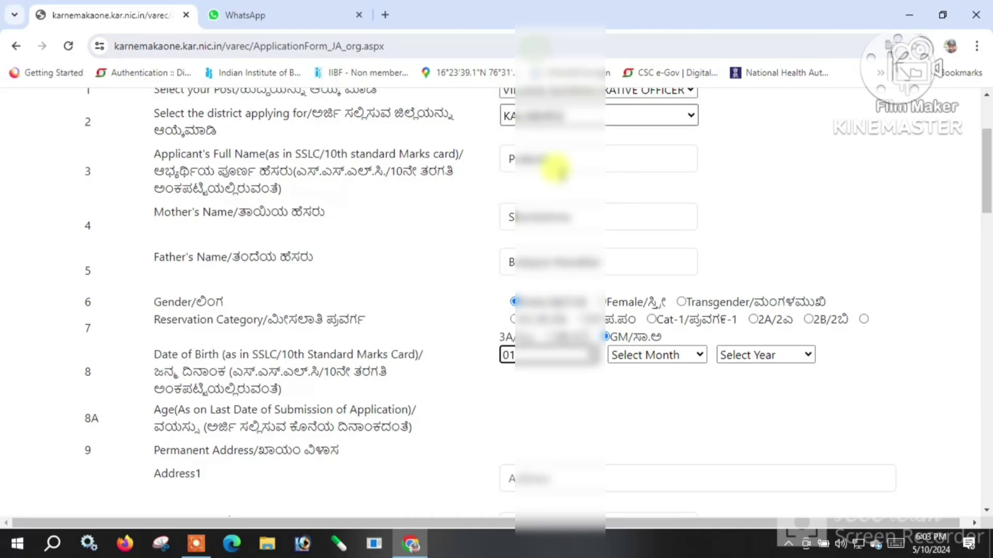
pyautogui.click(616, 357)
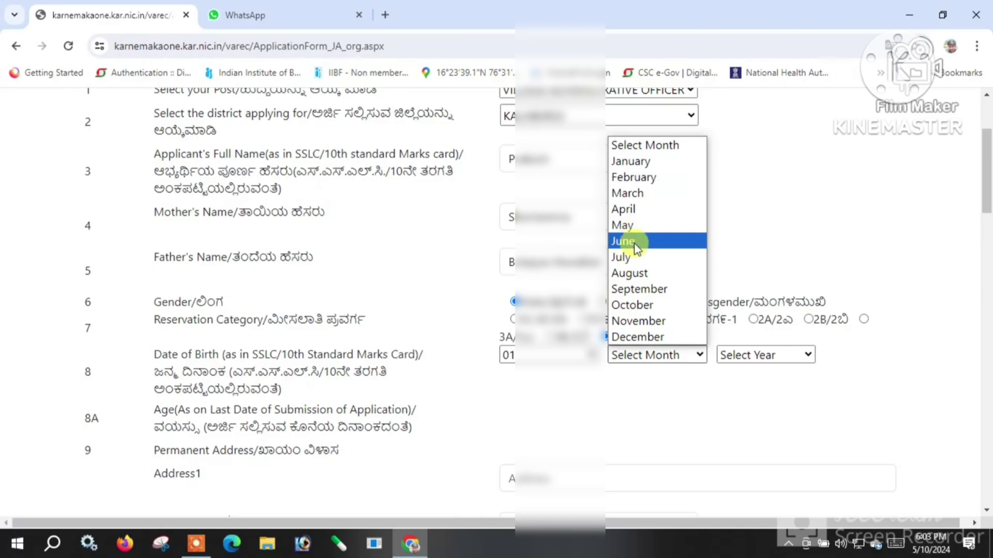
pyautogui.click(635, 249)
pyautogui.click(748, 356)
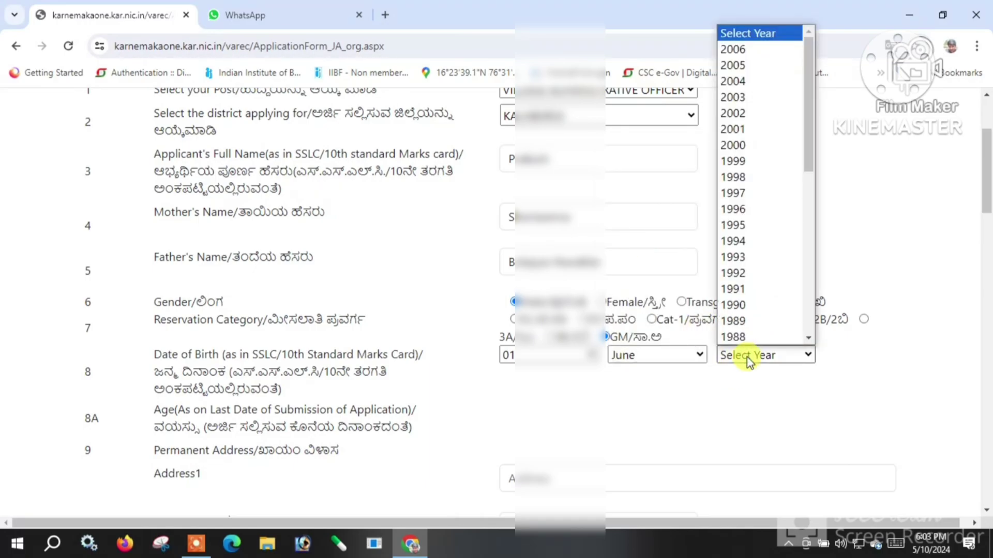
pyautogui.press('1')
pyautogui.press('9')
pyautogui.press('9')
pyautogui.press('3')
pyautogui.click(748, 357)
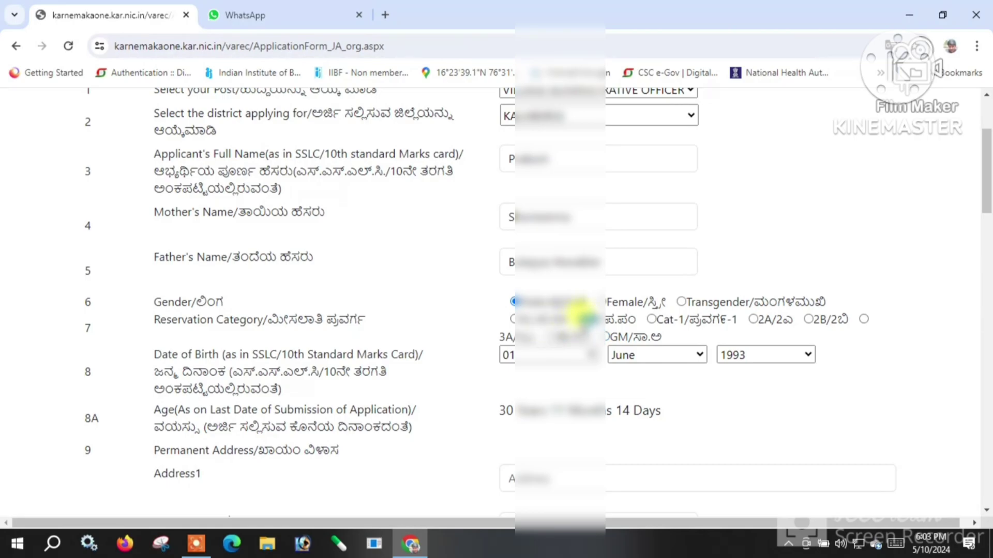
pyautogui.click(579, 317)
pyautogui.click(568, 365)
# Enter the caste certificate RD number in field 7A.
pyautogui.scroll(-3, 473, 473)
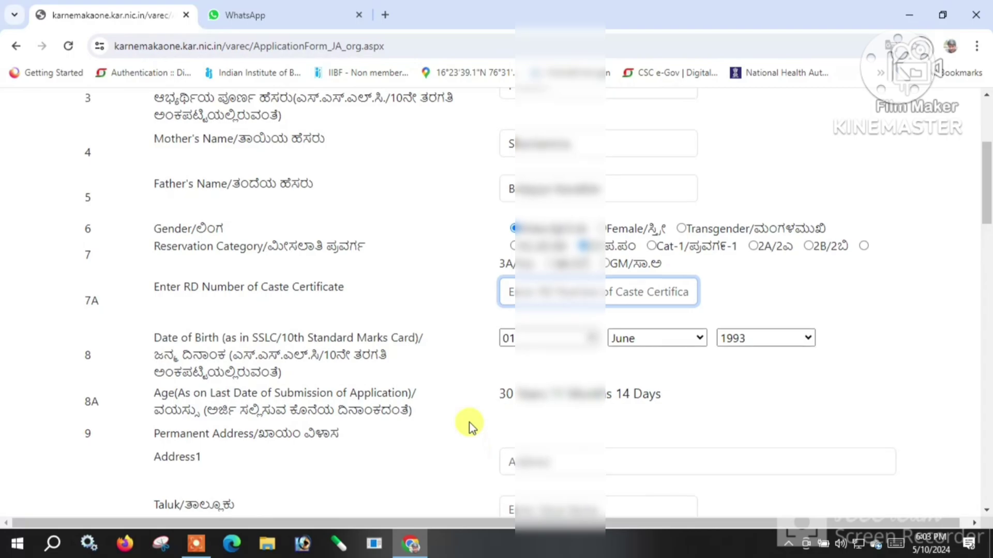
pyautogui.click(196, 543)
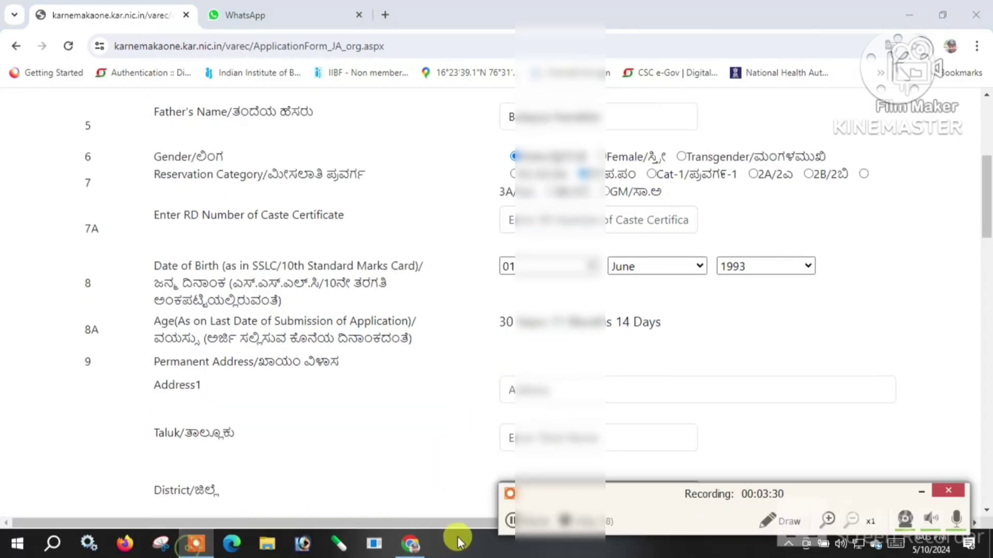
pyautogui.click(511, 521)
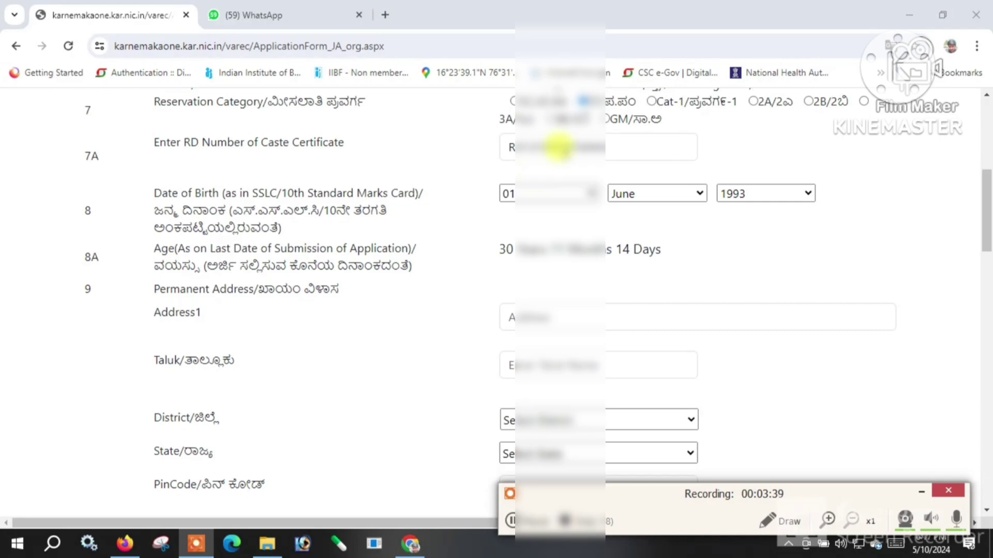
pyautogui.scroll(-1, 523, 170)
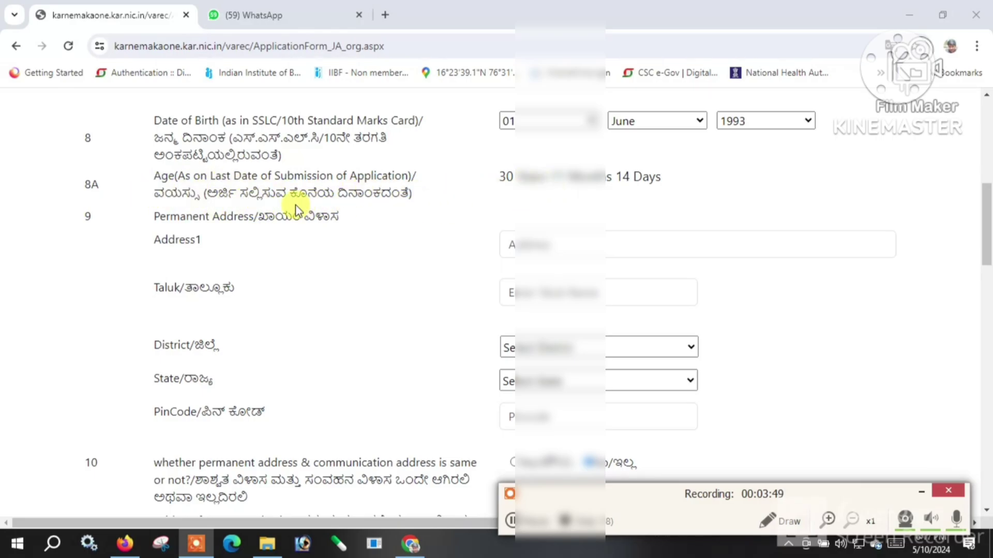
# Choose the permanent-address district, enter its PIN code, and reuse it as communication address.
pyautogui.click(528, 244)
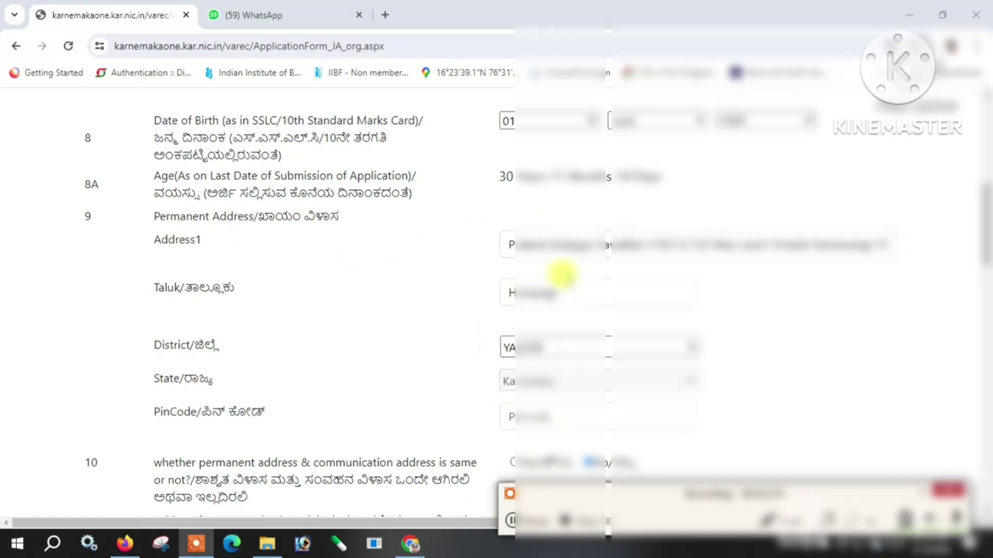
pyautogui.click(556, 285)
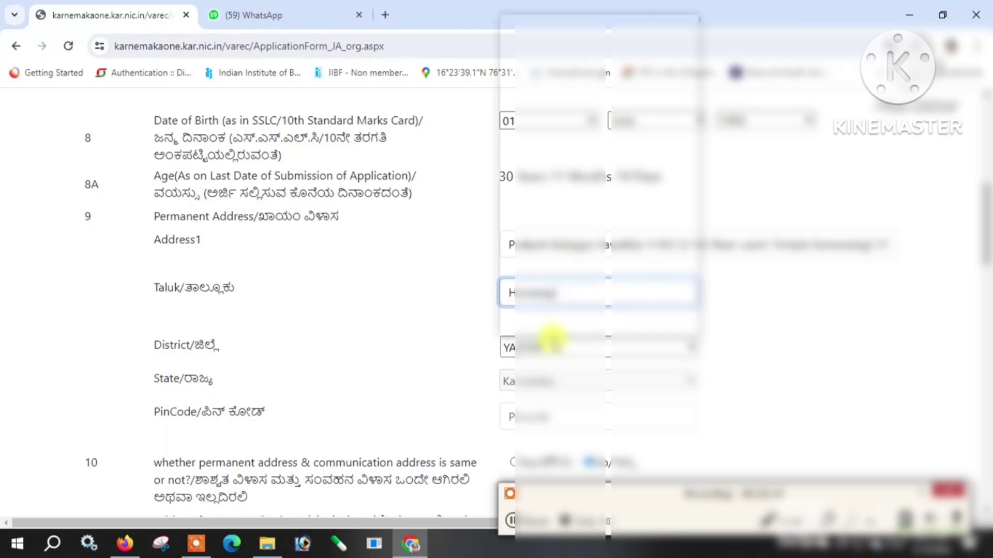
pyautogui.click(550, 344)
pyautogui.click(550, 333)
pyautogui.scroll(-3, 550, 339)
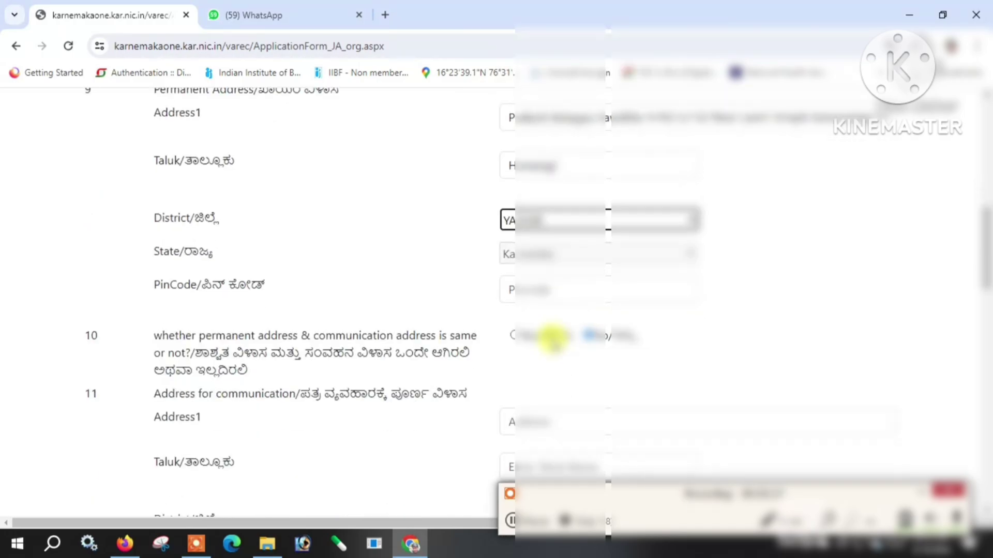
pyautogui.click(536, 261)
pyautogui.write('5??')
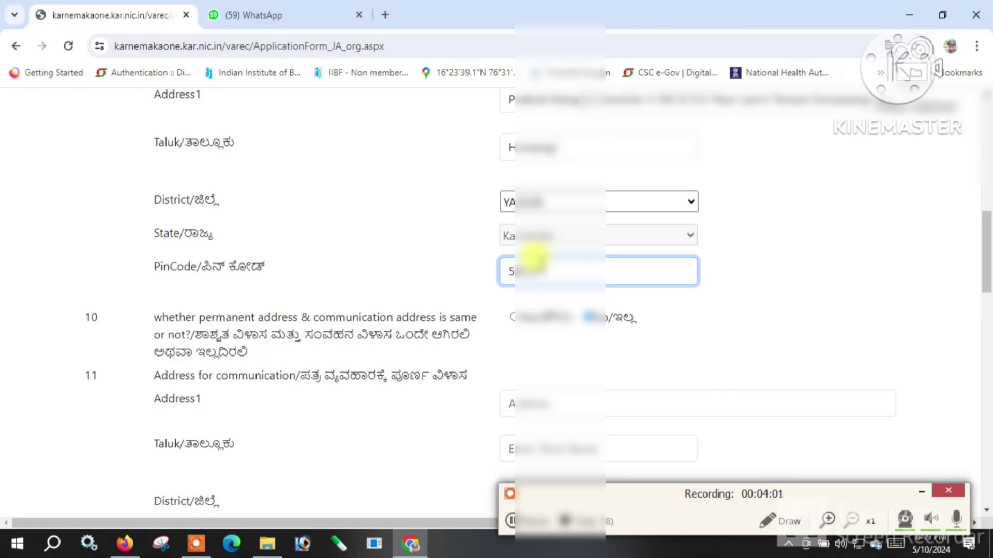
pyautogui.scroll(-1, 321, 341)
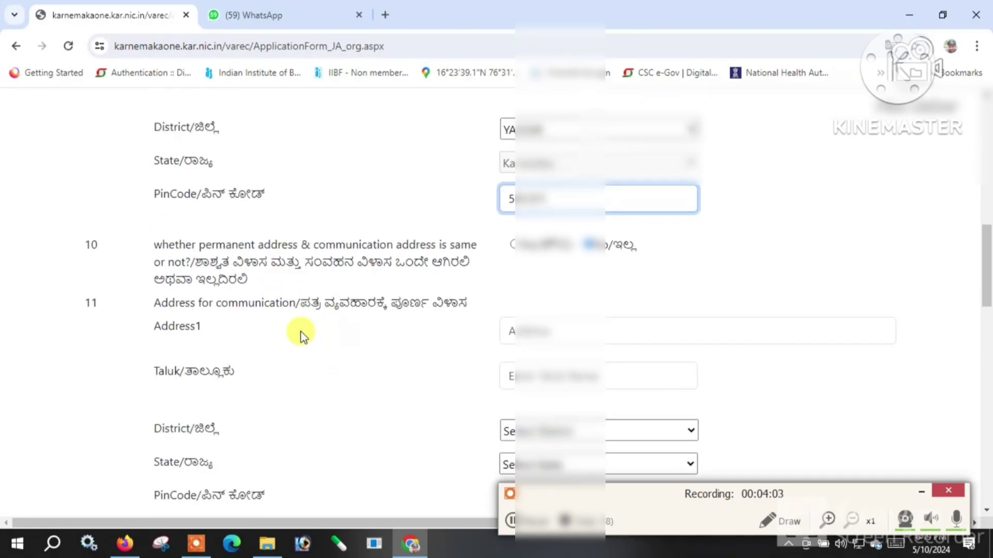
pyautogui.click(520, 245)
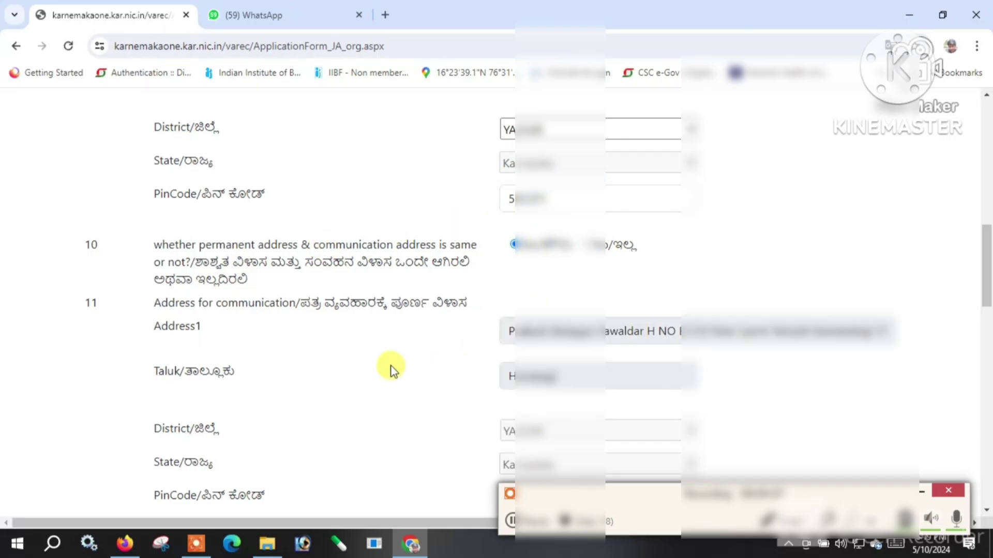
# Enter the mobile number and e-mail ID, fixing the missing '@' in the e-mail.
pyautogui.scroll(-4, 388, 365)
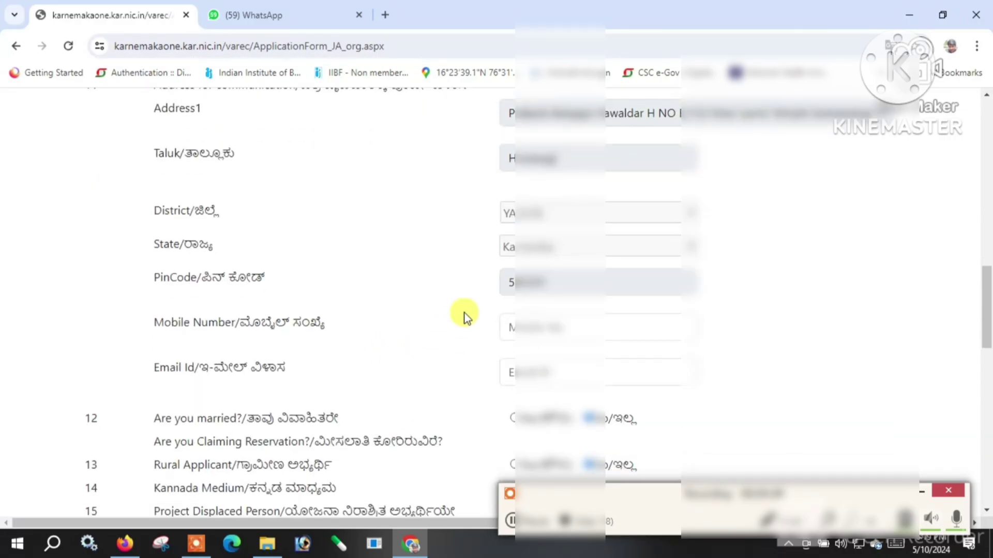
pyautogui.scroll(-1, 448, 290)
pyautogui.click(548, 253)
pyautogui.write('9')
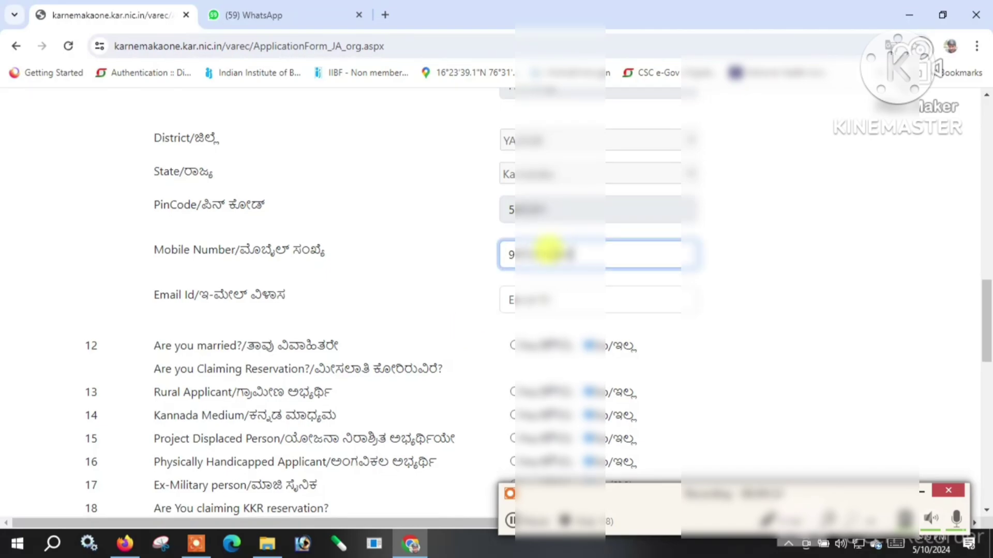
pyautogui.click(535, 284)
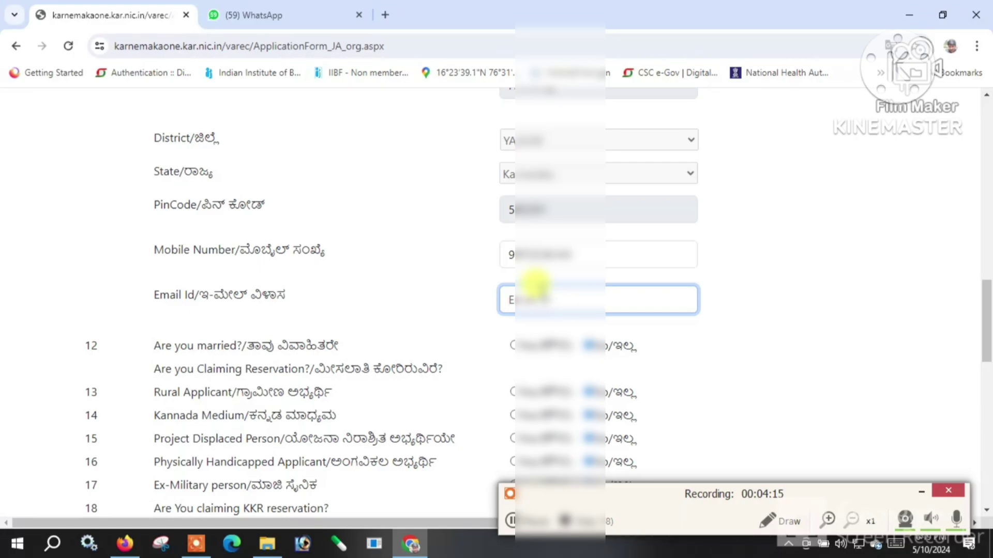
pyautogui.write('p...')
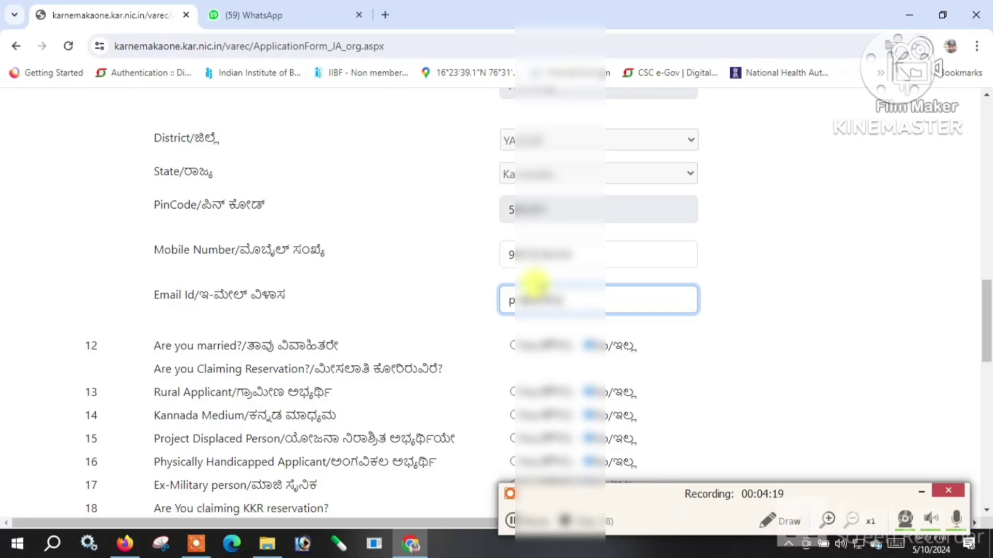
pyautogui.write('...')
pyautogui.write('...')
pyautogui.write('2gma')
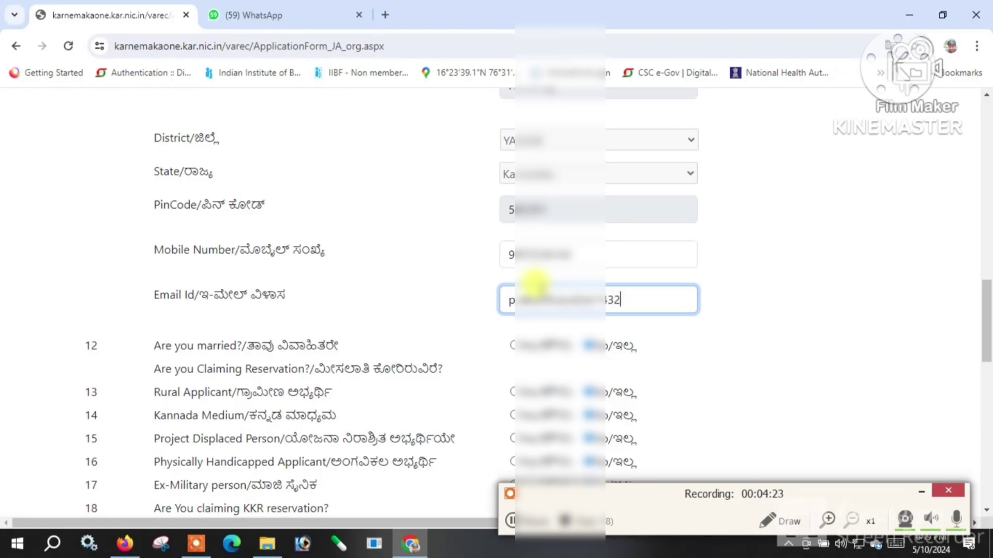
pyautogui.write('il.ciom')
pyautogui.click(618, 300)
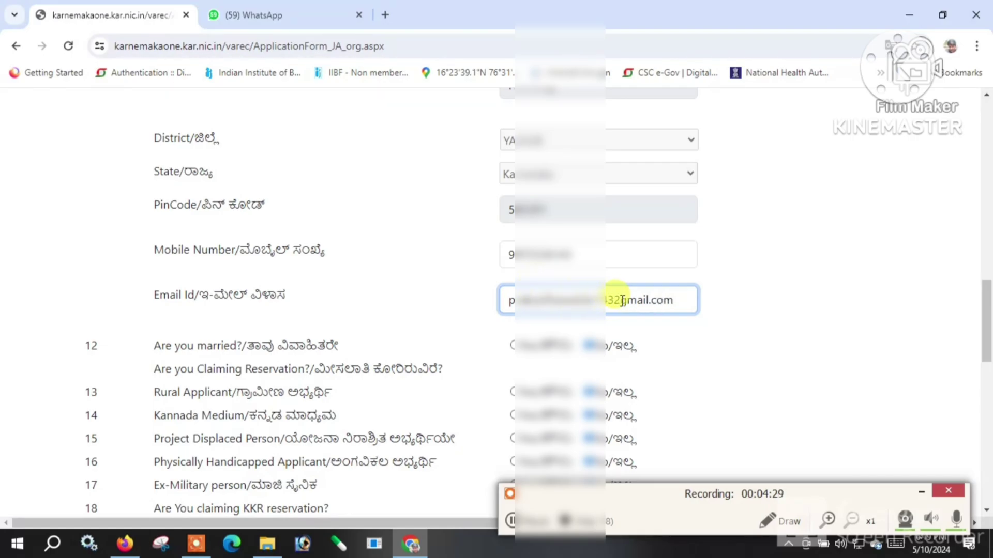
pyautogui.press('BackSpace')
pyautogui.write('@')
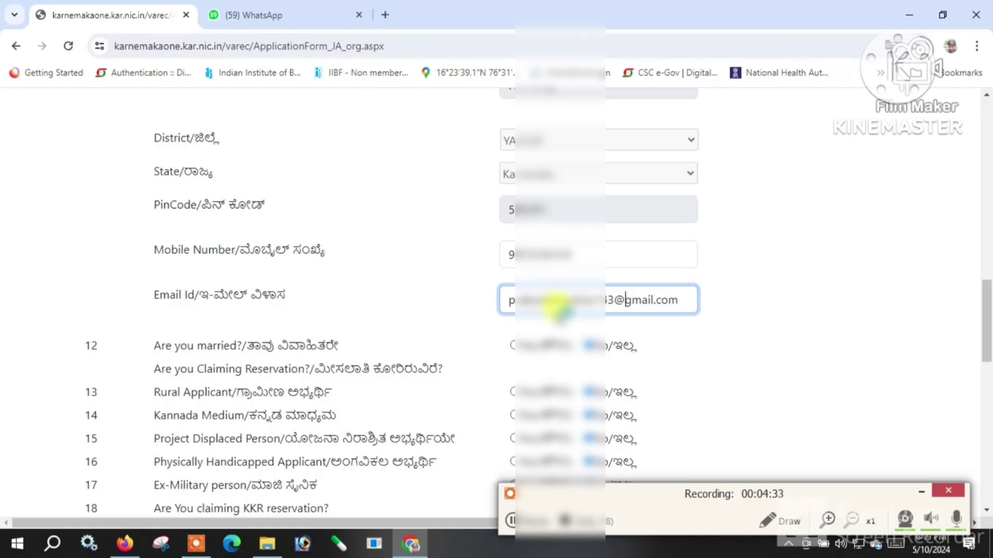
pyautogui.click(496, 324)
# Answer Yes for married (item 12) and rural applicant (item 13), leaving KKR reservation at No.
pyautogui.scroll(-1, 348, 355)
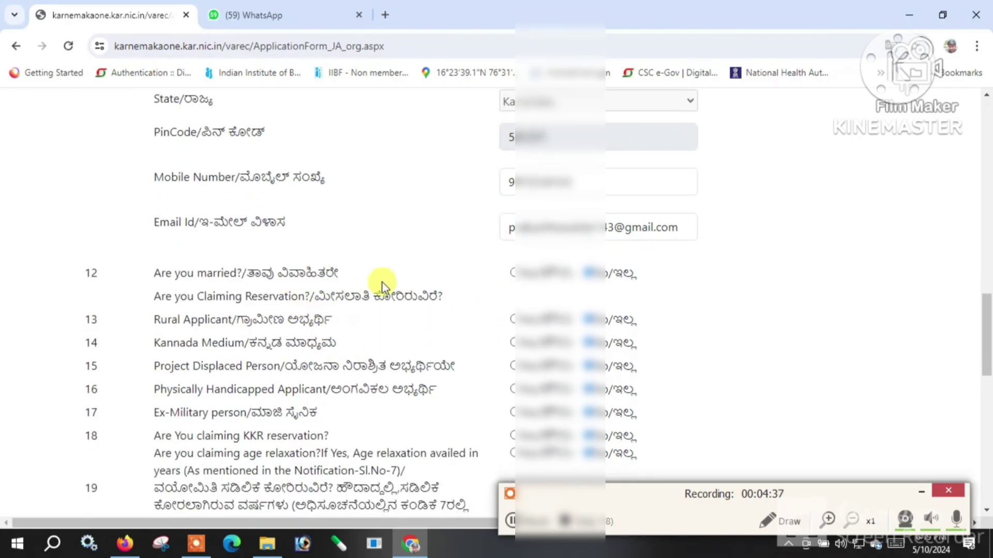
pyautogui.click(512, 273)
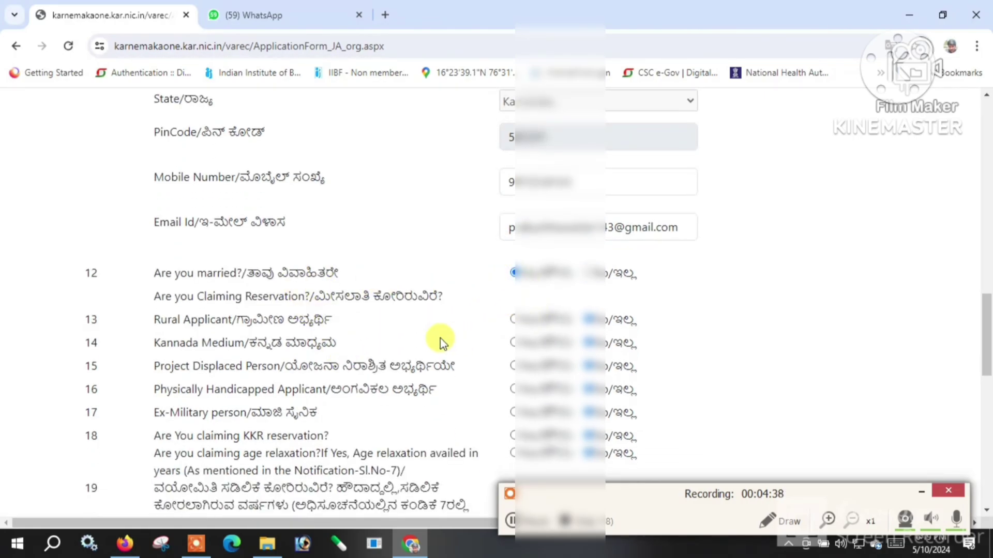
pyautogui.scroll(-1, 439, 341)
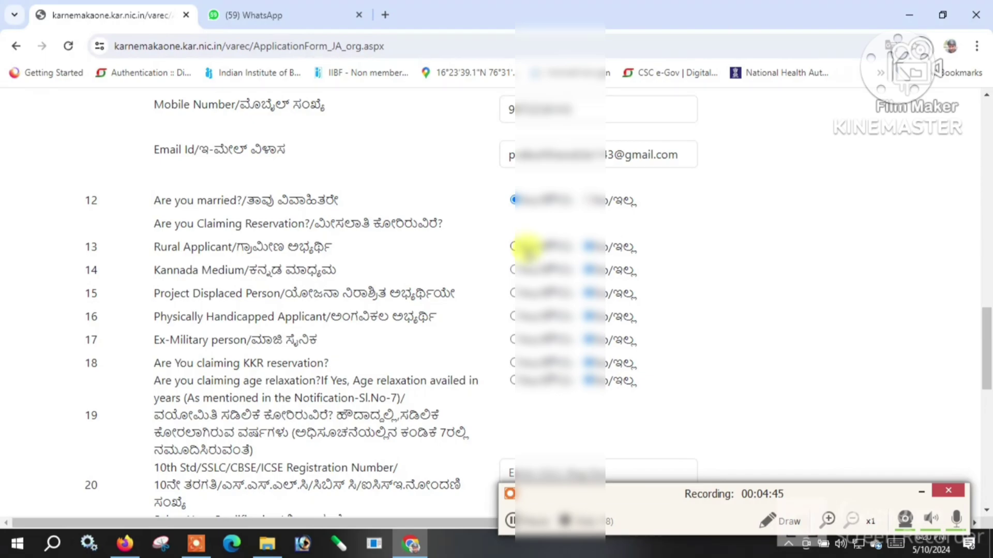
pyautogui.click(513, 247)
pyautogui.scroll(-1, 488, 290)
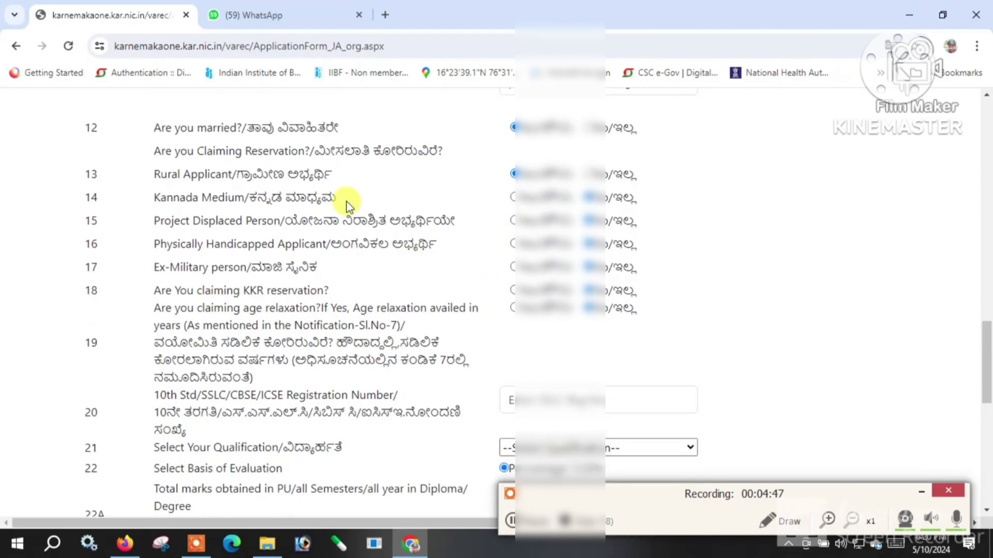
pyautogui.scroll(1, 463, 206)
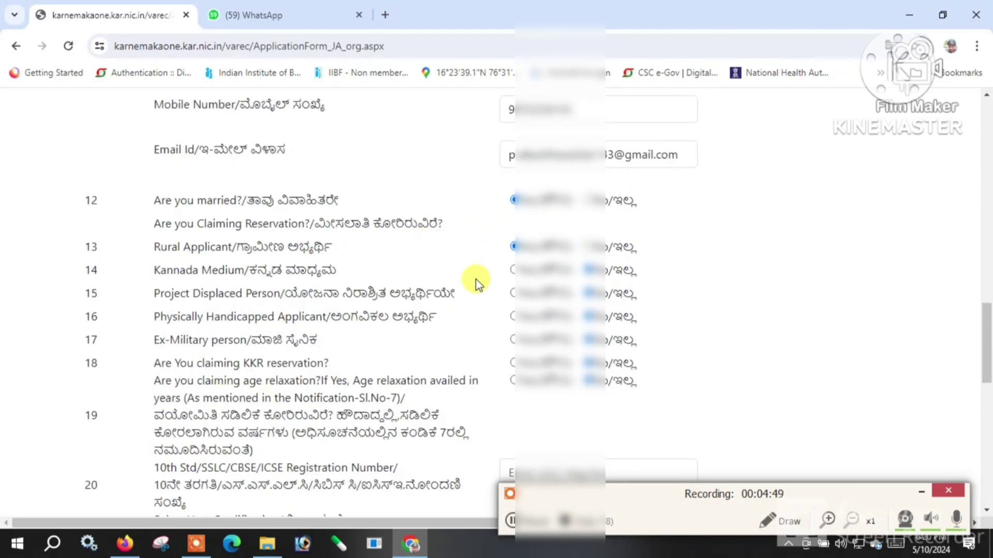
pyautogui.scroll(-1, 476, 279)
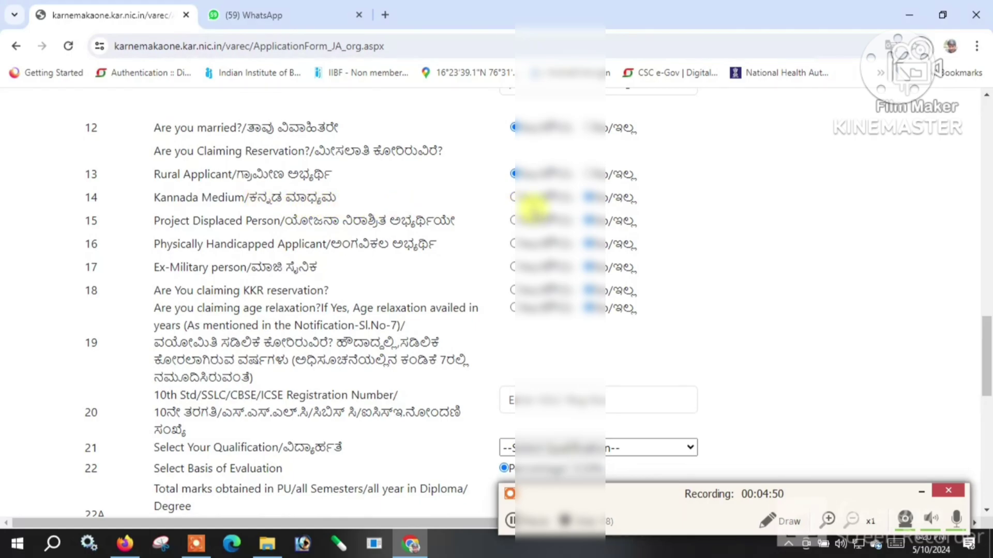
pyautogui.scroll(-1, 394, 235)
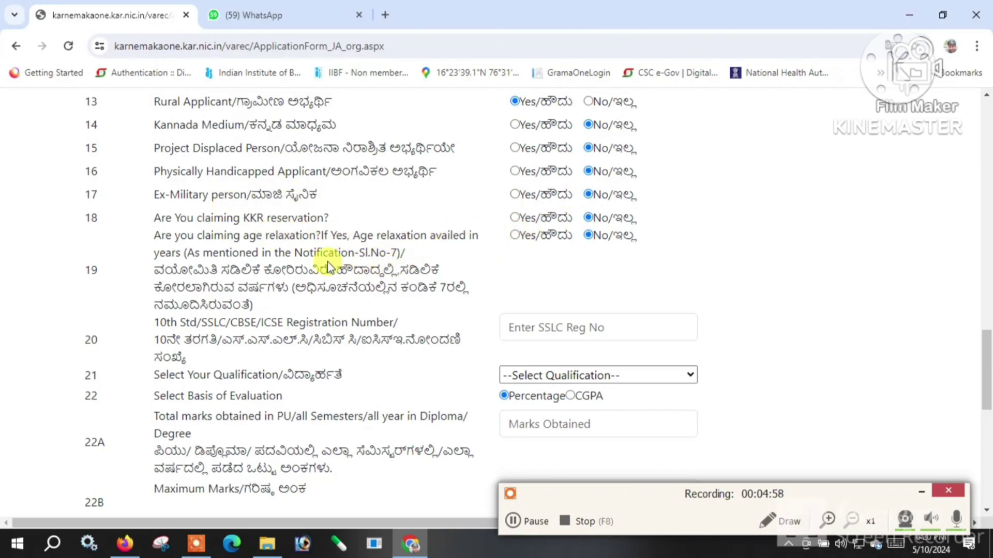
pyautogui.click(516, 218)
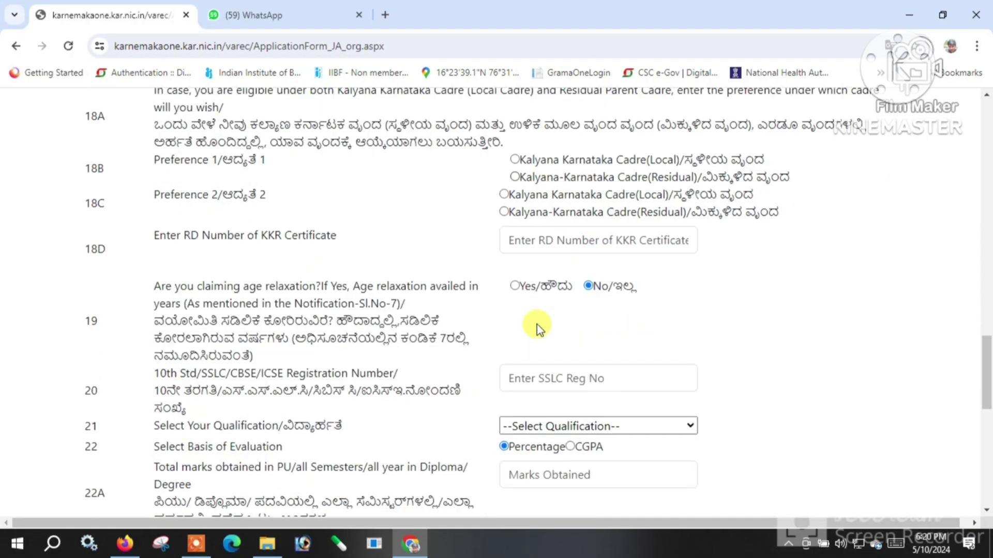
pyautogui.scroll(2, 536, 322)
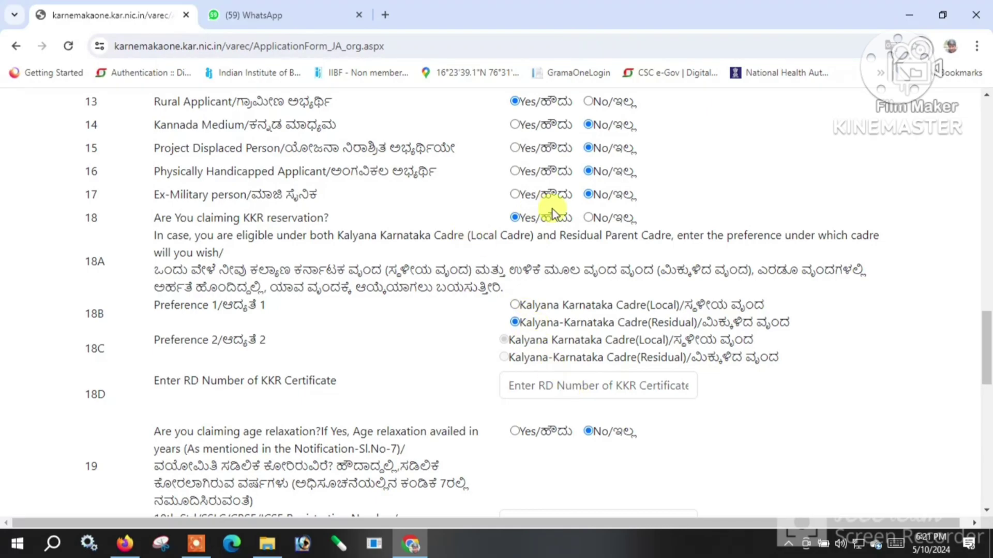
pyautogui.click(588, 218)
# Enter the SSLC registration number and choose the SSLC-level language qualification.
pyautogui.click(528, 320)
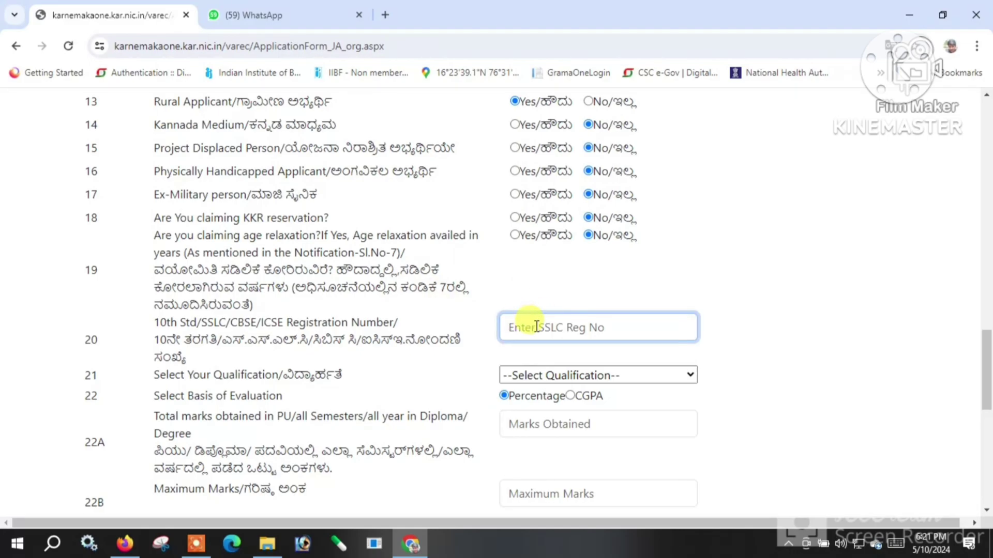
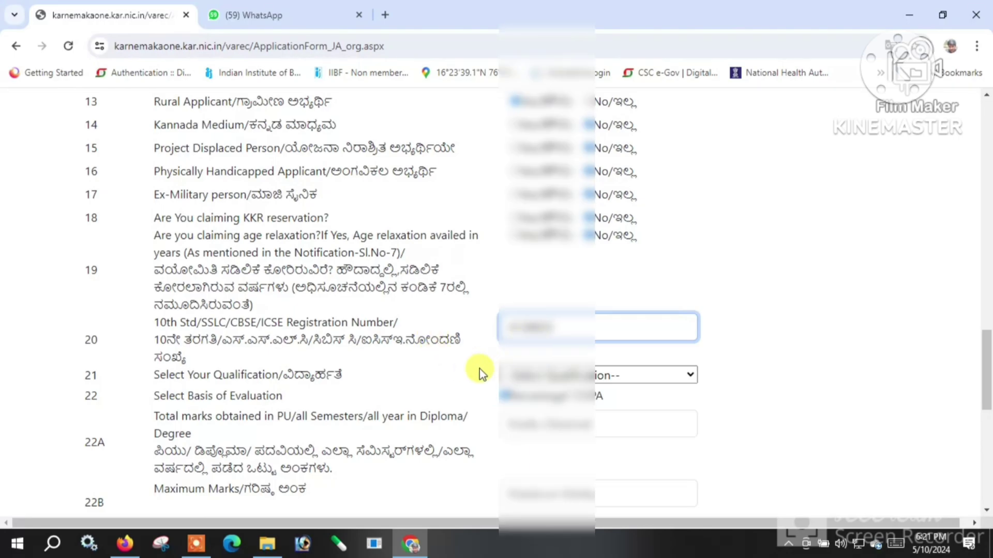
pyautogui.scroll(-2, 385, 388)
pyautogui.click(546, 302)
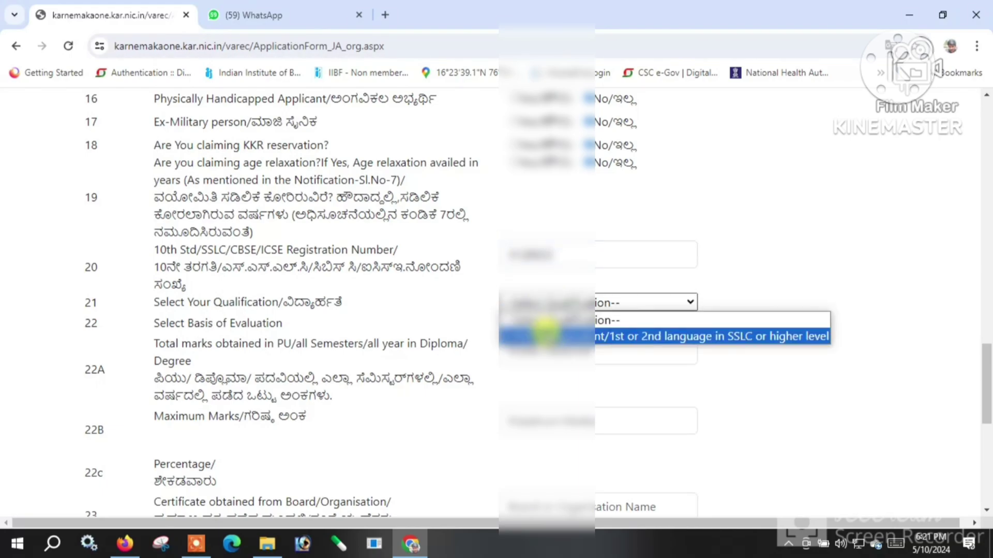
pyautogui.click(546, 336)
# Enter 358 marks obtained out of 600 maximum so the percentage is calculated.
pyautogui.scroll(-2, 543, 336)
pyautogui.scroll(2, 537, 290)
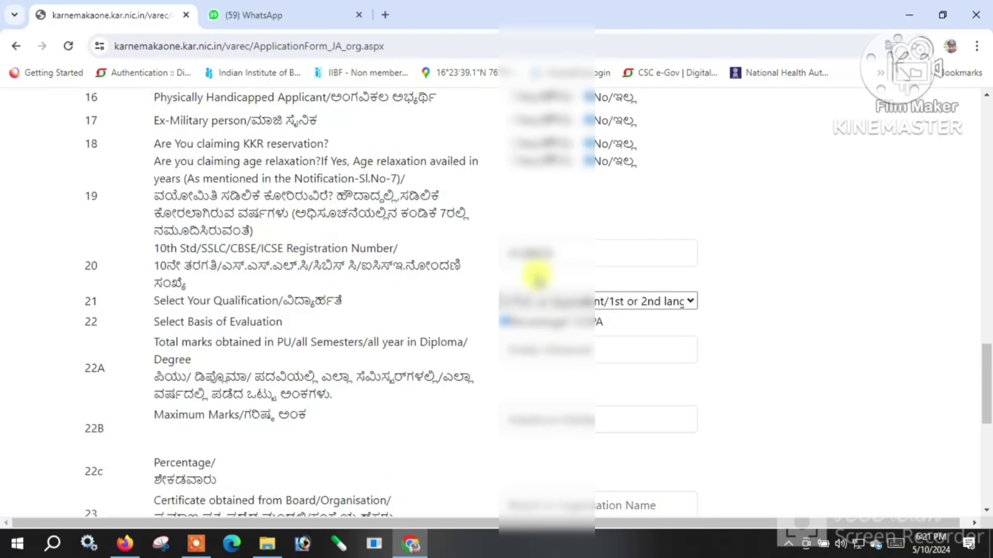
pyautogui.scroll(-2, 543, 357)
pyautogui.click(533, 268)
pyautogui.write('358')
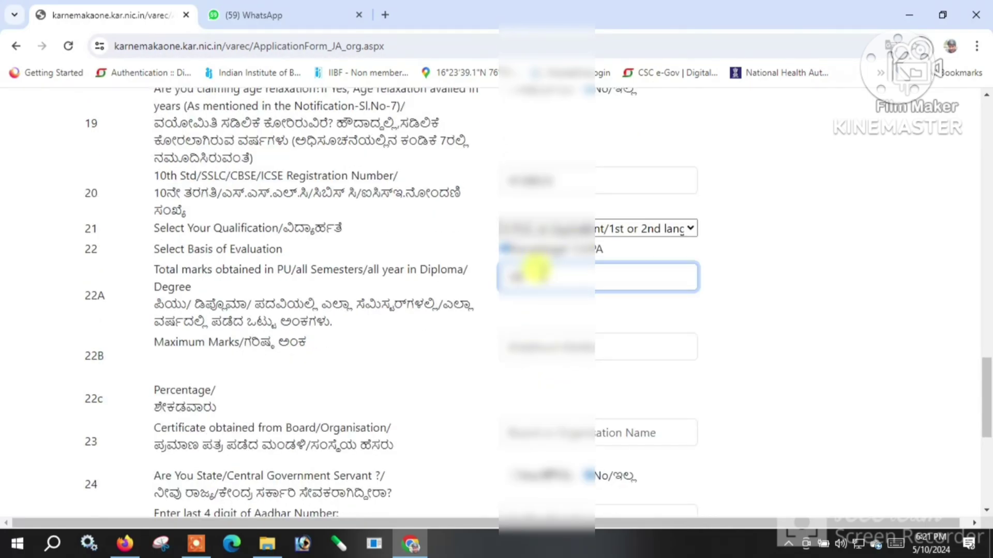
pyautogui.click(520, 336)
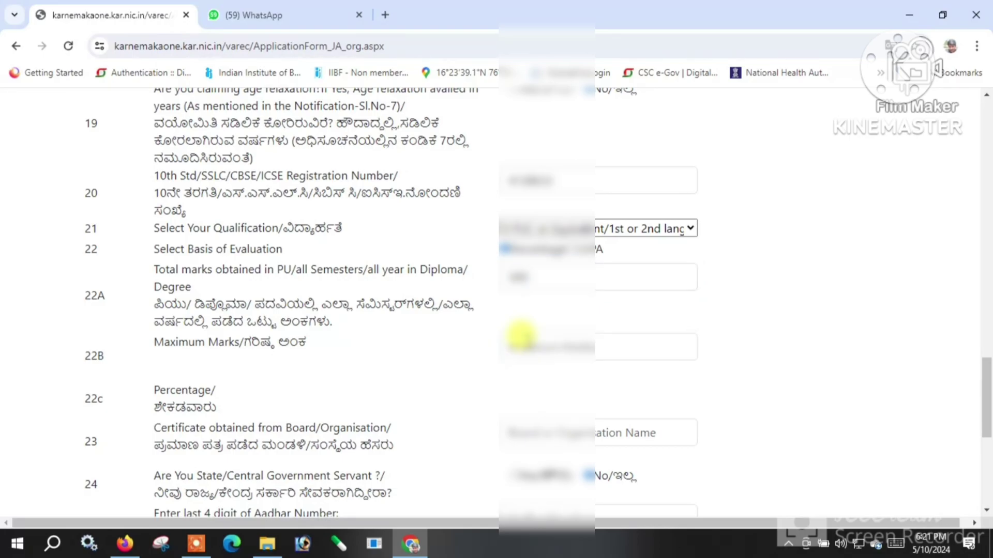
pyautogui.click(520, 337)
pyautogui.write('600')
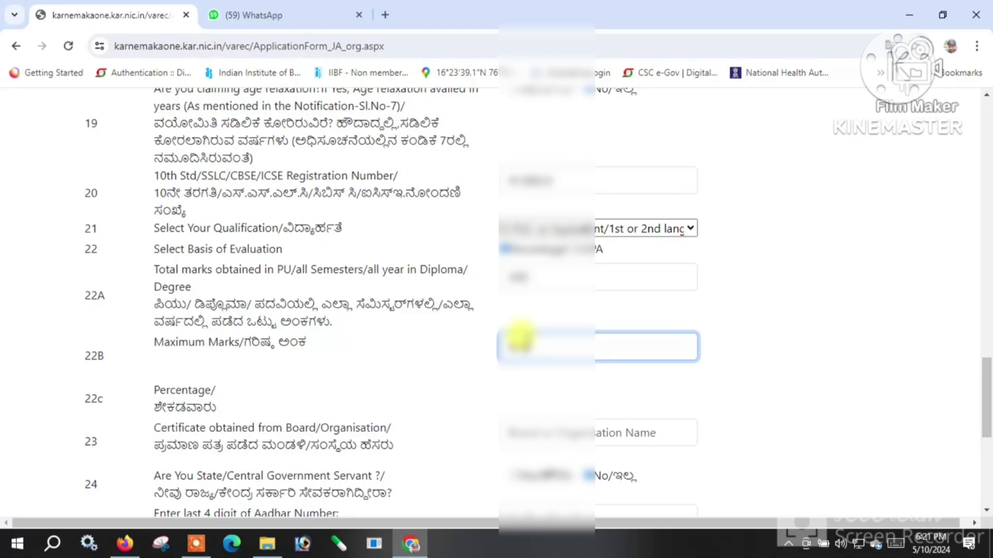
pyautogui.click(439, 359)
pyautogui.scroll(-2, 451, 367)
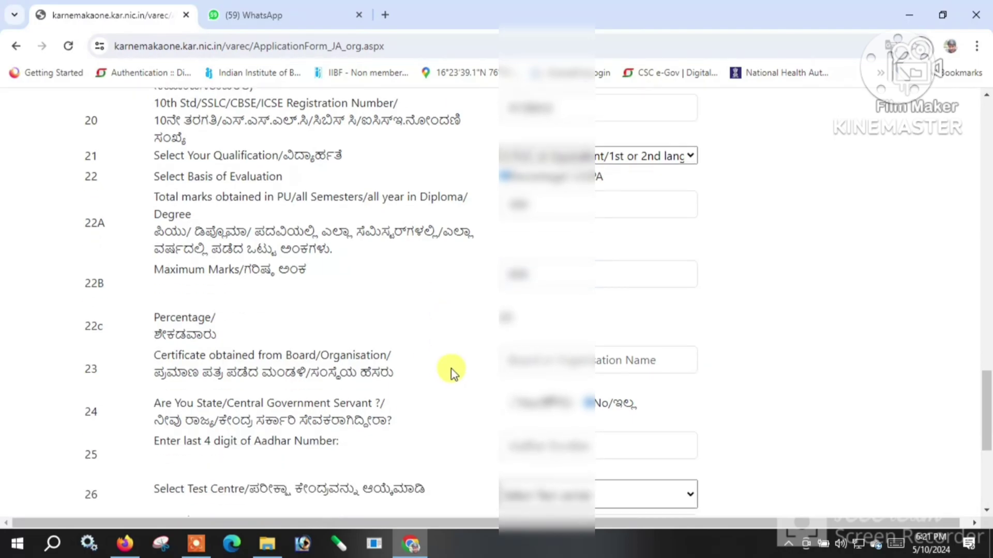
pyautogui.scroll(-1, 547, 344)
# Enter Department of Pre University Education as the certificate-issuing board in item 23.
pyautogui.click(547, 288)
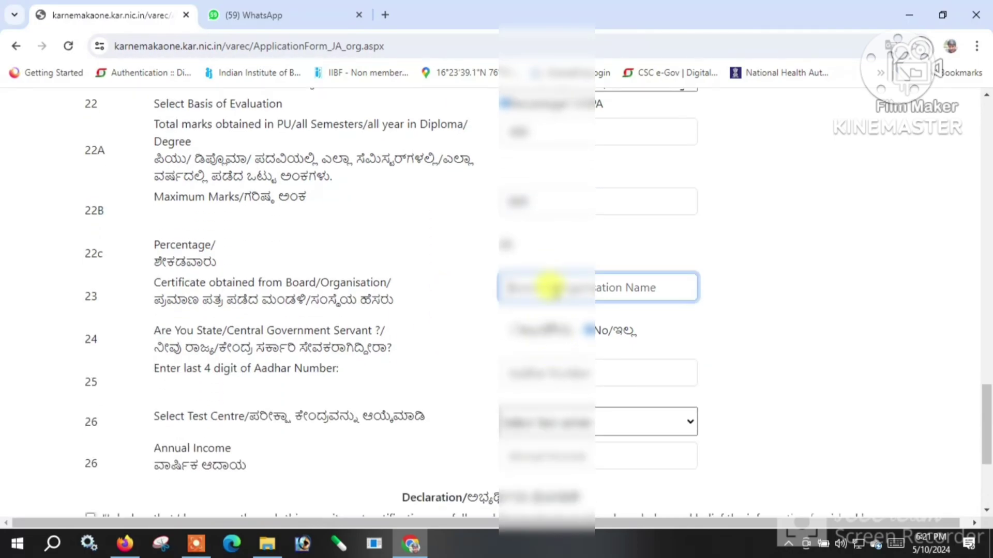
pyautogui.click(196, 543)
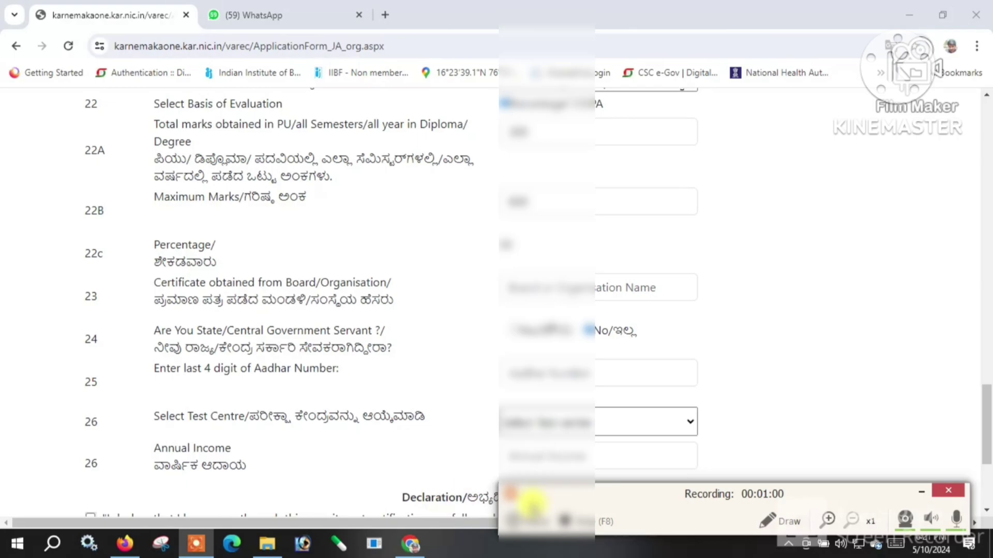
pyautogui.click(515, 521)
pyautogui.press('F8')
pyautogui.click(539, 285)
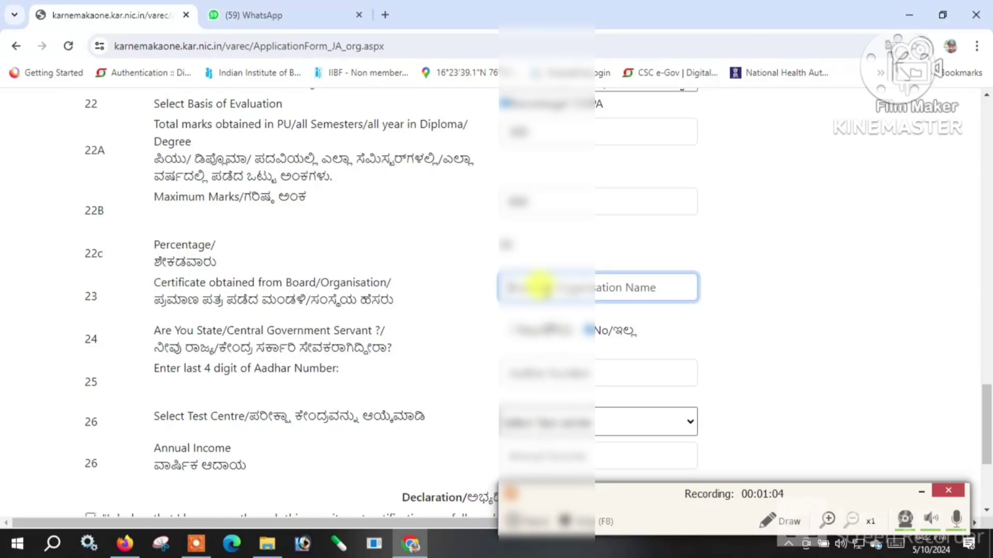
pyautogui.write('Karn')
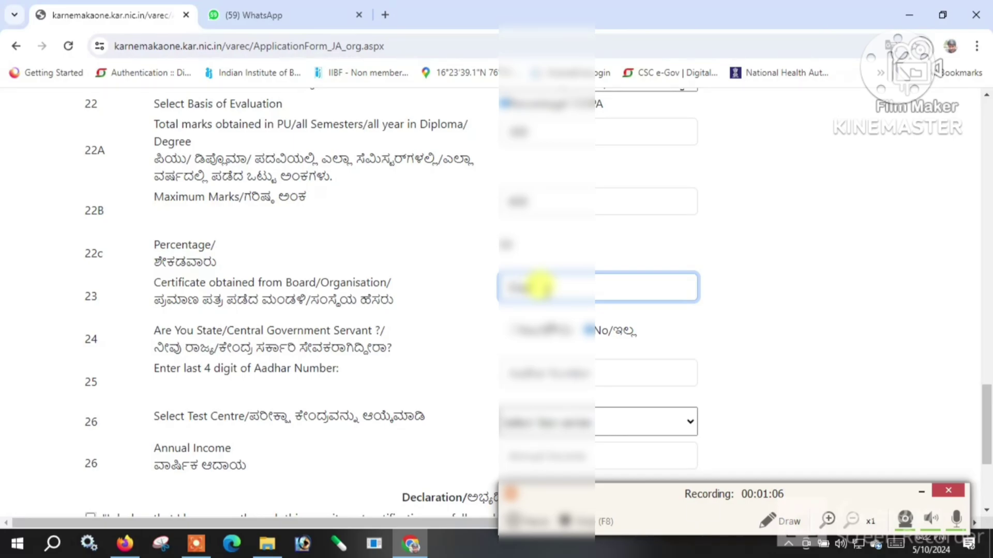
pyautogui.write('takat')
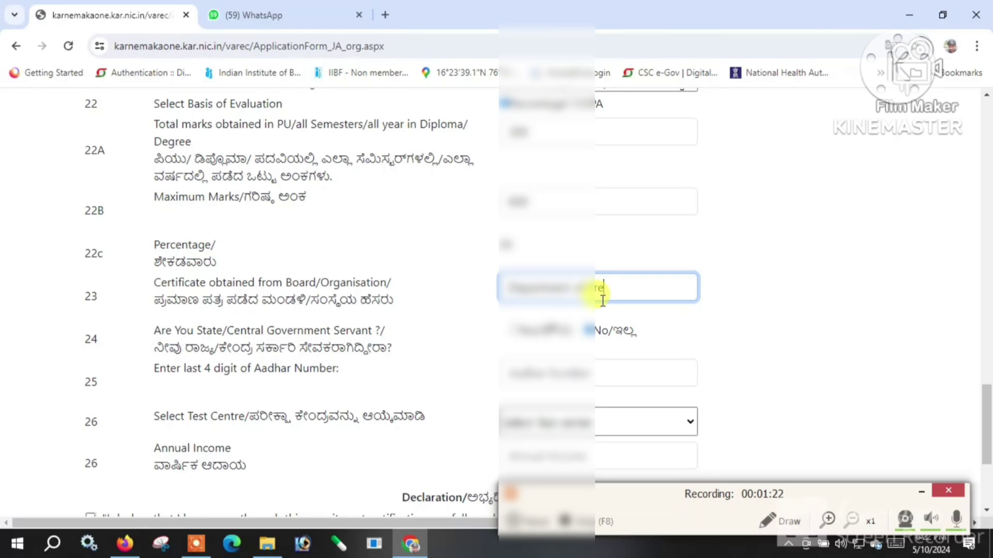
pyautogui.press('BackSpace')
pyautogui.write('U')
pyautogui.write('nivers')
pyautogui.write('ity')
pyautogui.write(' Education')
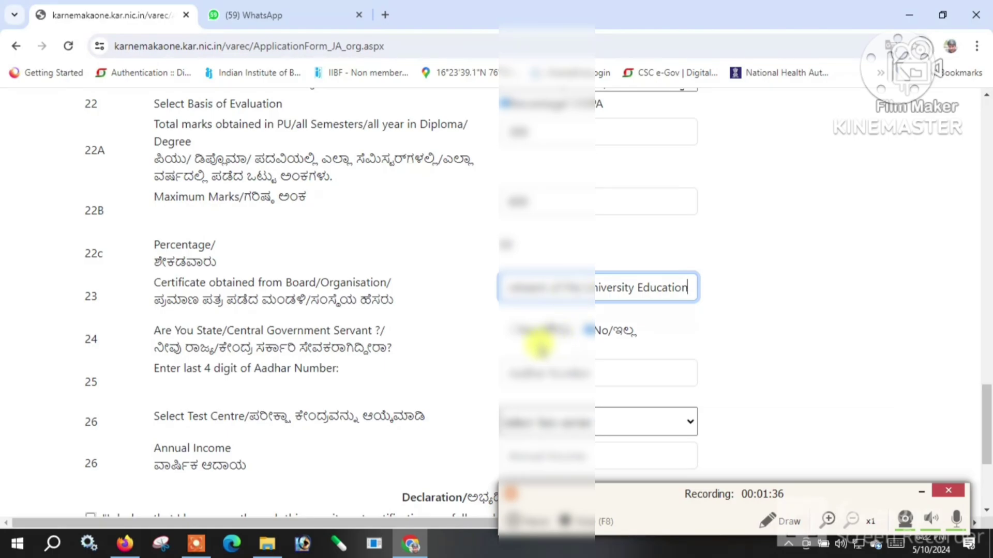
pyautogui.scroll(-3, 517, 346)
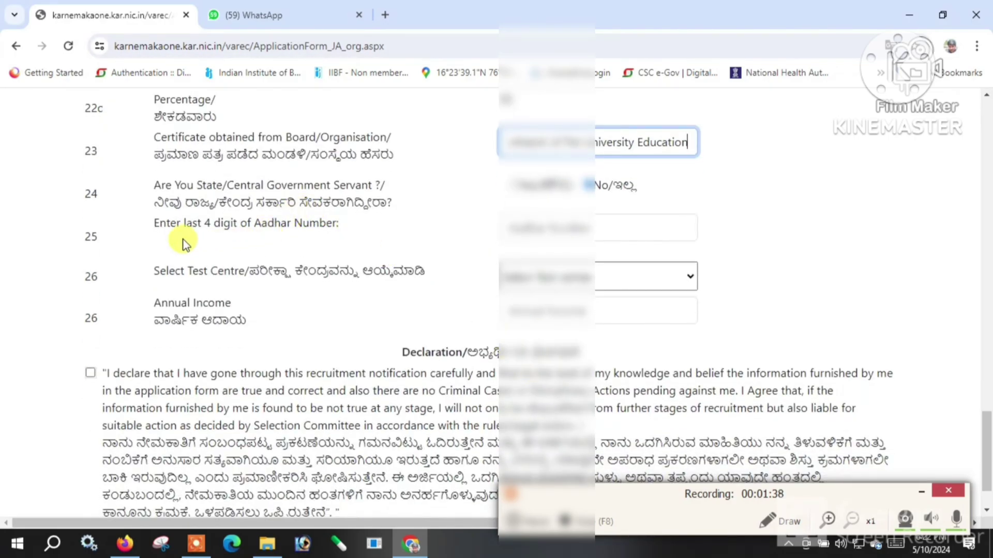
# Enter the last four Aadhaar digits and choose YADGIR as the test centre.
pyautogui.click(524, 230)
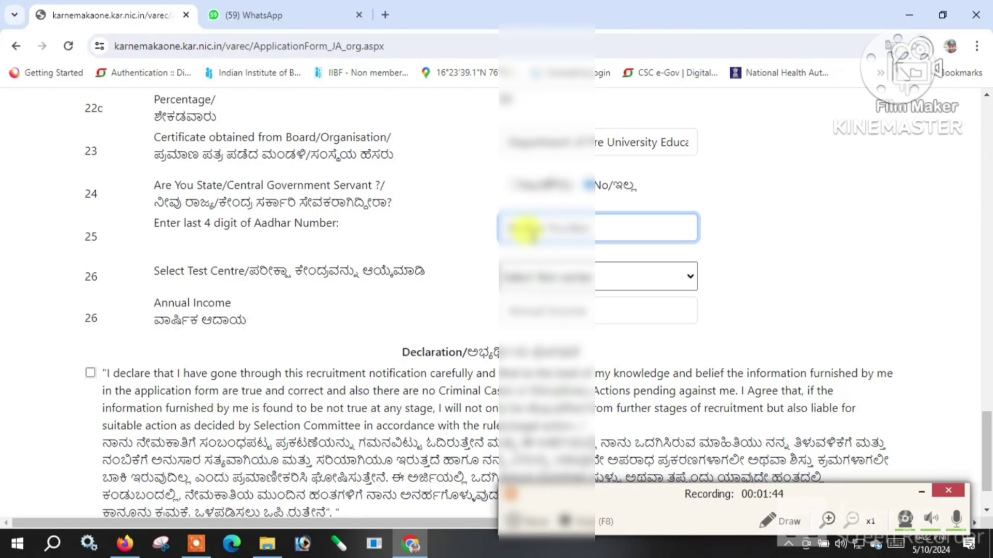
pyautogui.write('1')
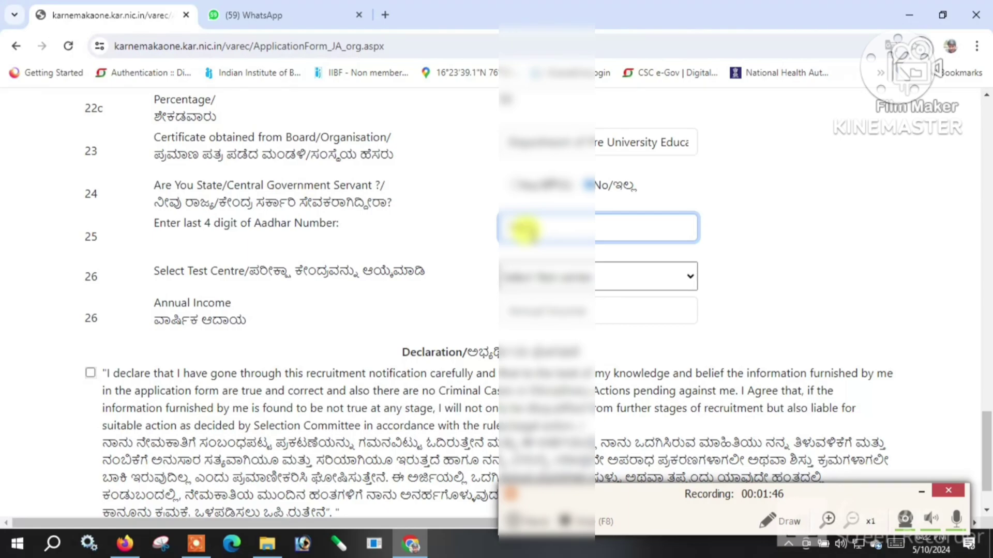
pyautogui.click(538, 284)
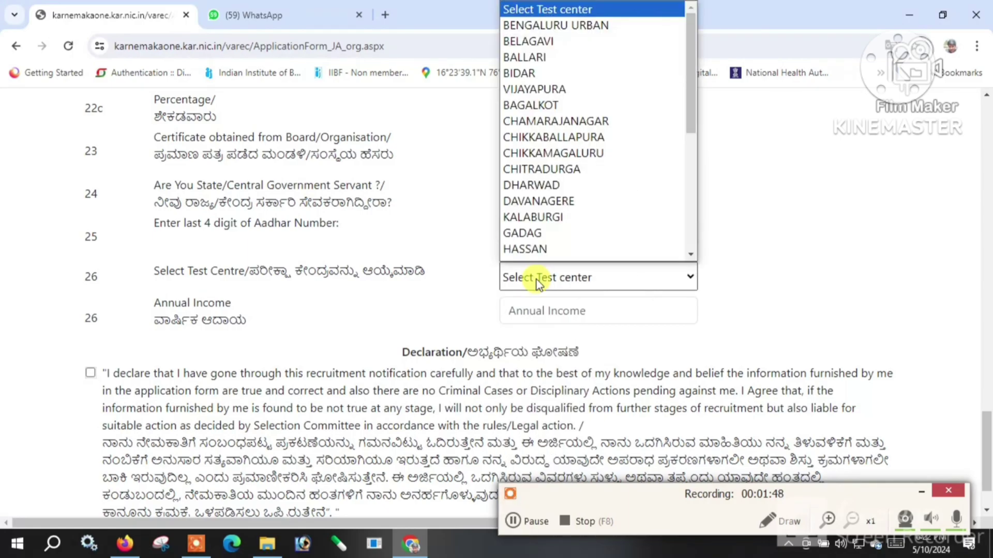
pyautogui.scroll(-3, 563, 246)
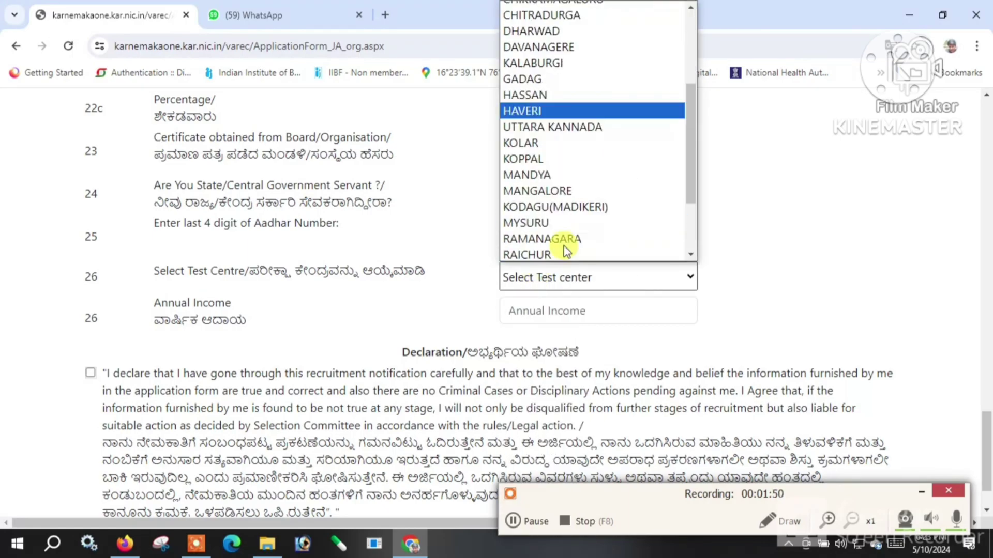
pyautogui.press('y')
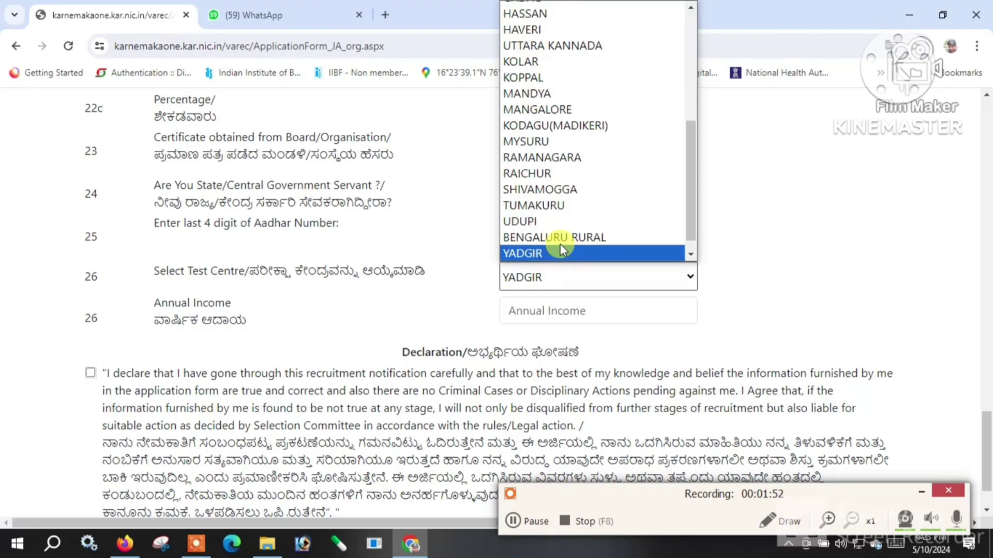
pyautogui.press('Return')
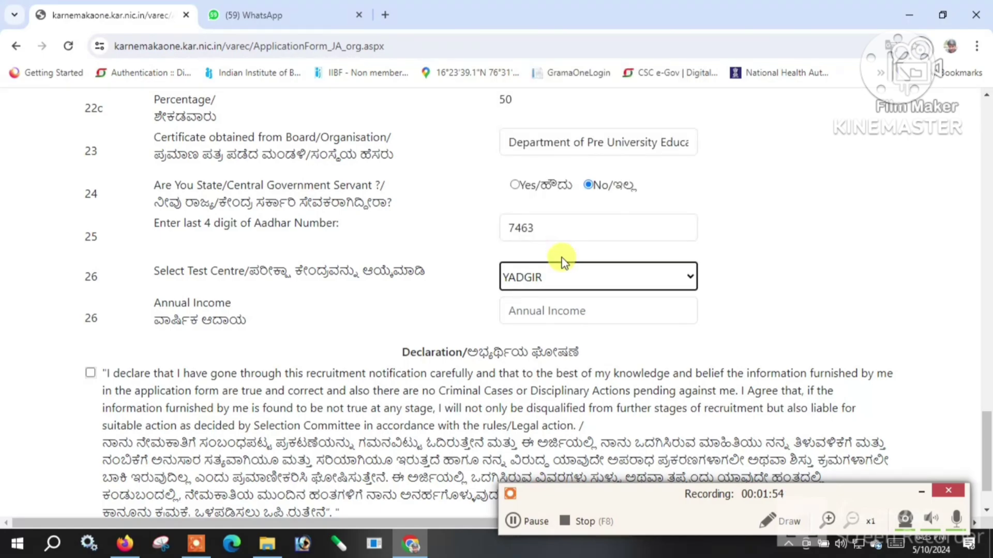
# Enter 18000 as the annual income and accept the declaration.
pyautogui.click(556, 314)
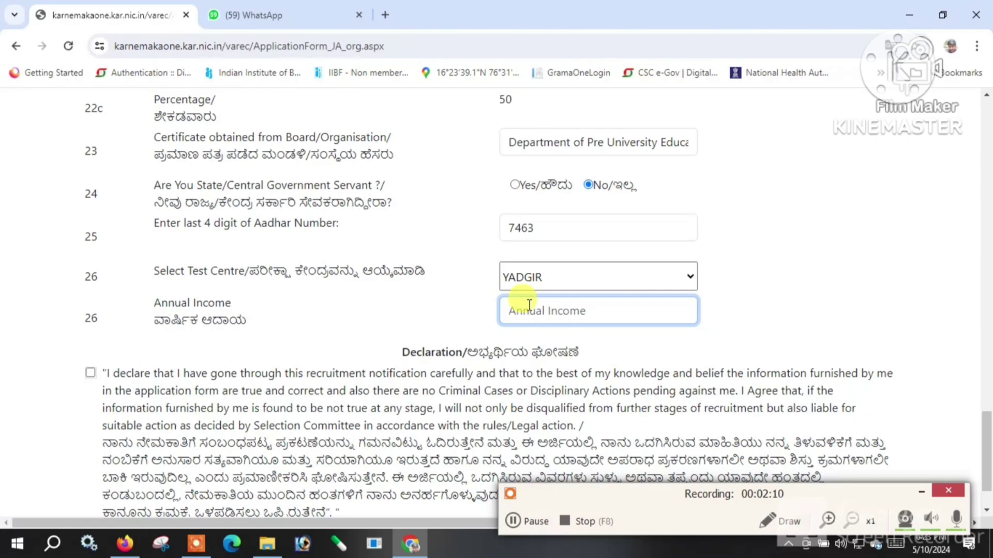
pyautogui.write('18000')
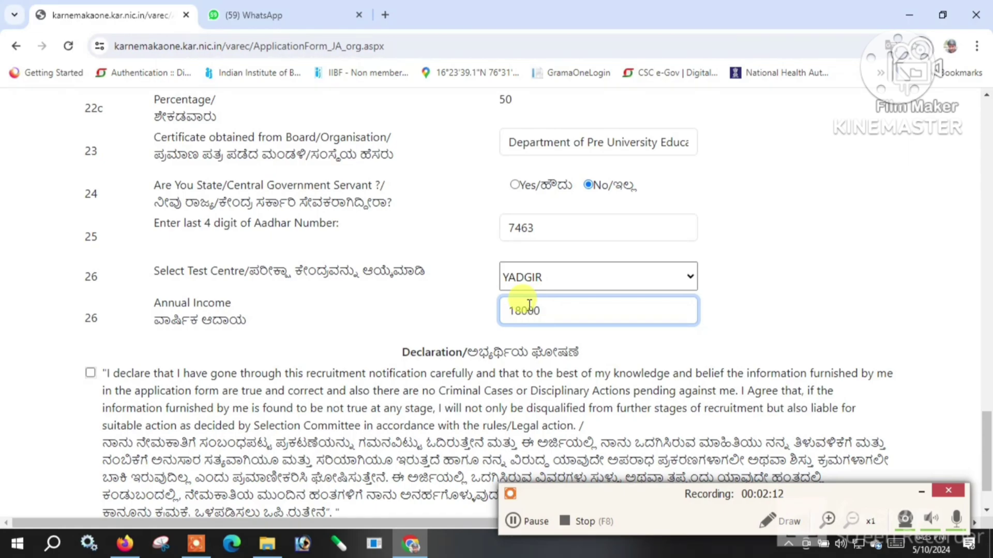
pyautogui.scroll(-1, 200, 346)
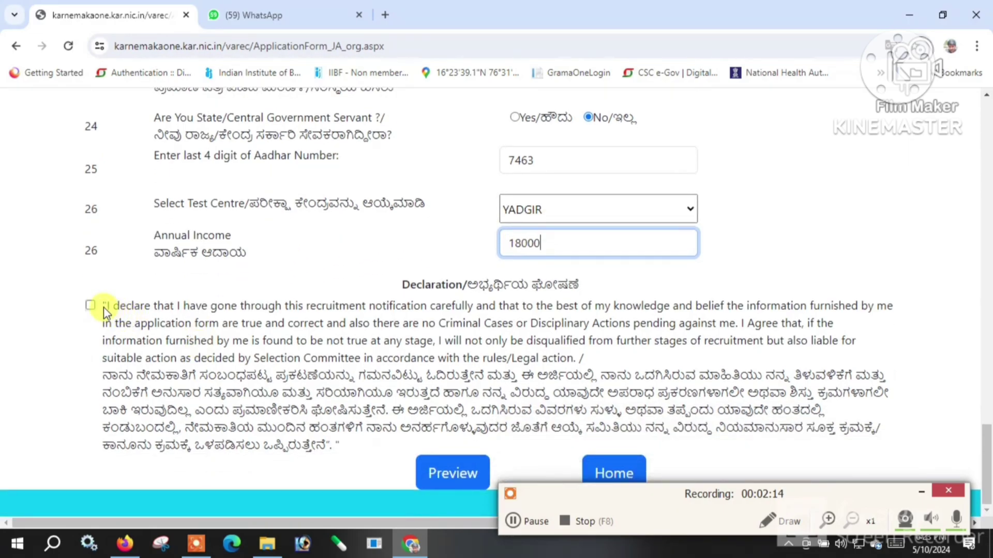
pyautogui.click(90, 305)
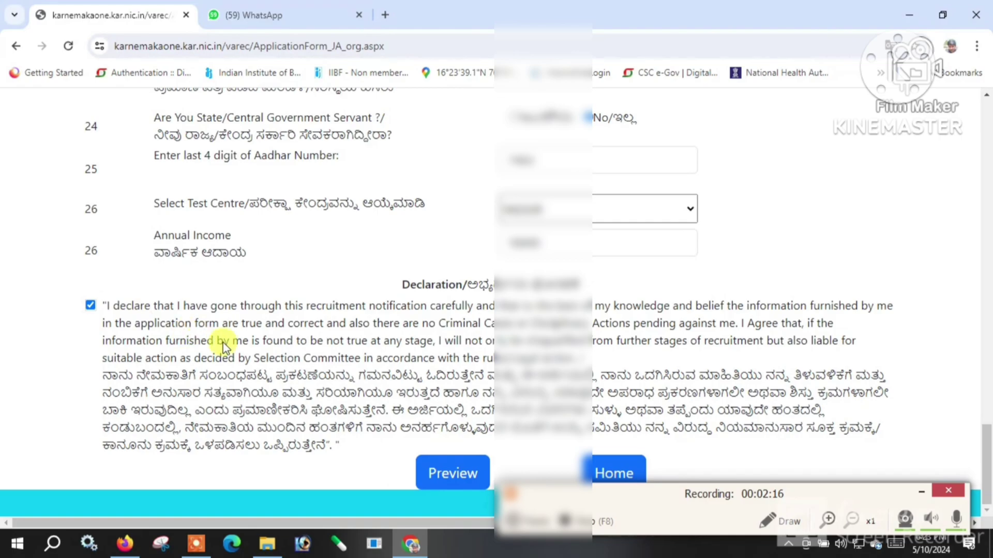
pyautogui.scroll(1, 332, 354)
pyautogui.scroll(2, 411, 345)
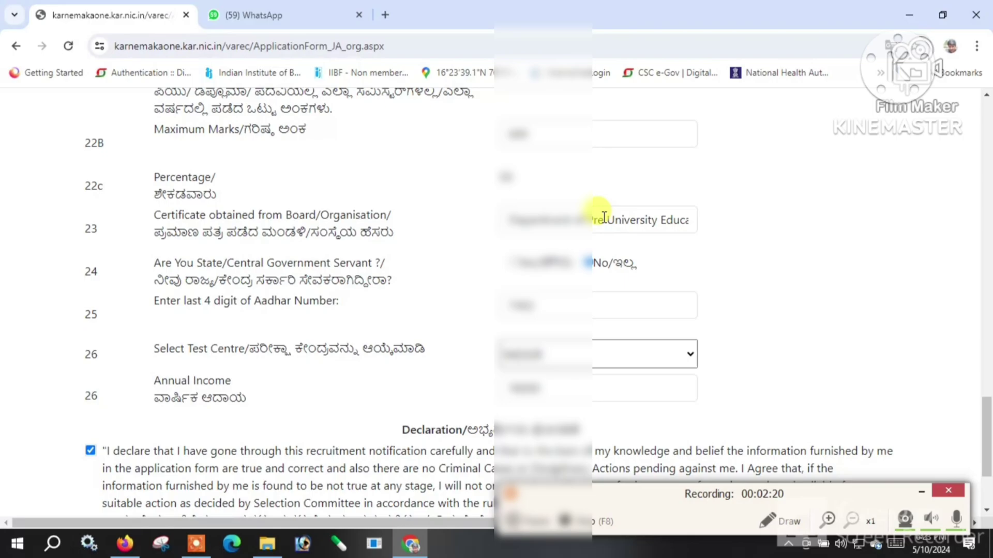
pyautogui.scroll(5, 603, 217)
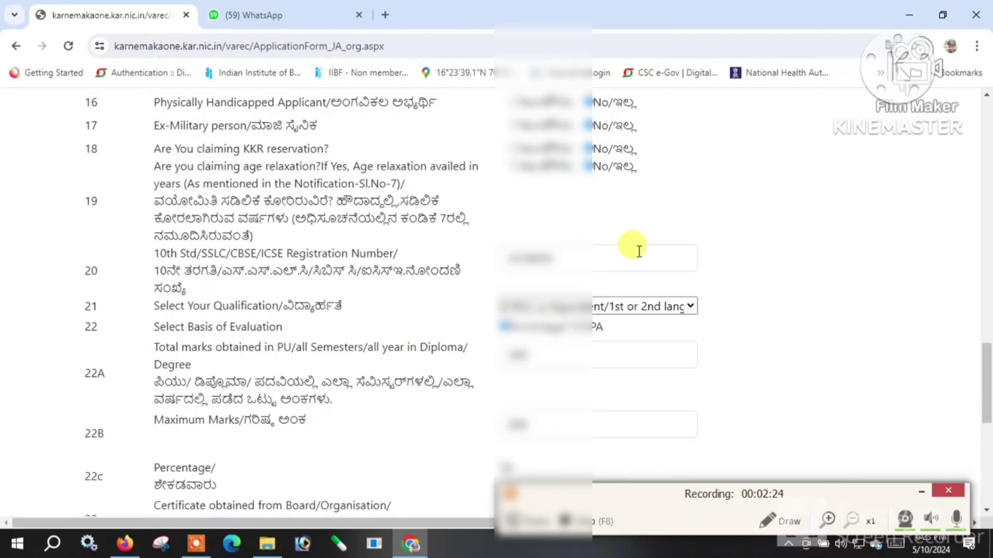
pyautogui.scroll(3, 637, 251)
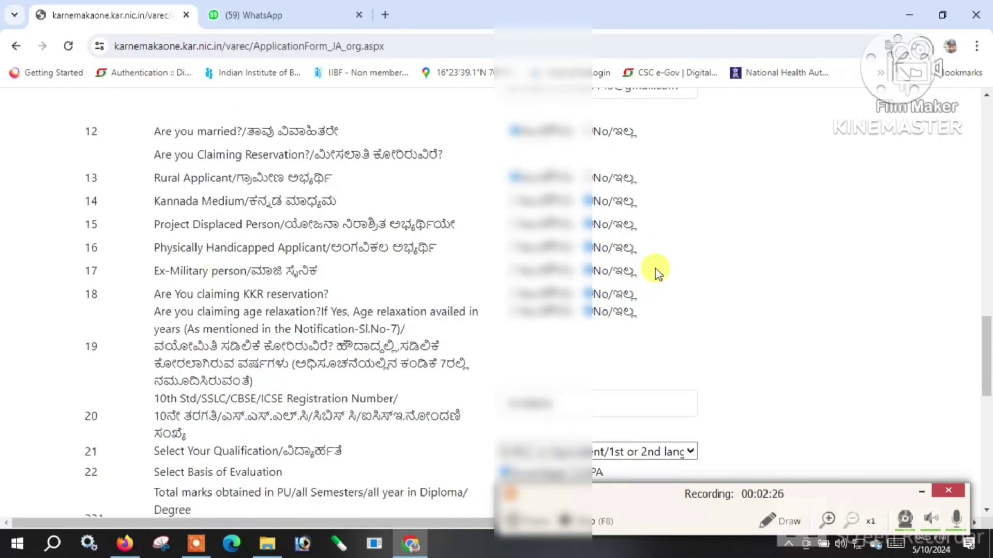
pyautogui.scroll(3, 706, 202)
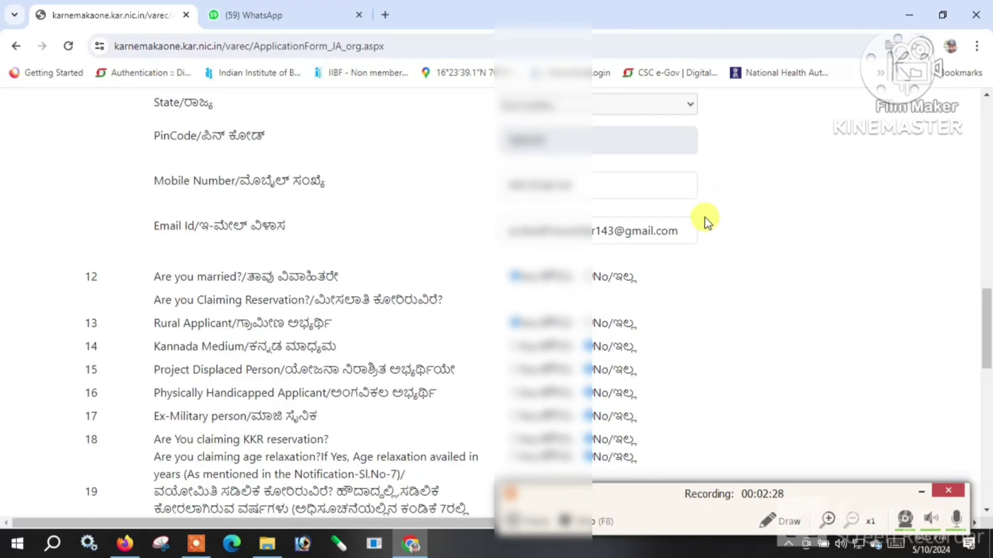
pyautogui.scroll(3, 693, 233)
pyautogui.scroll(3, 748, 326)
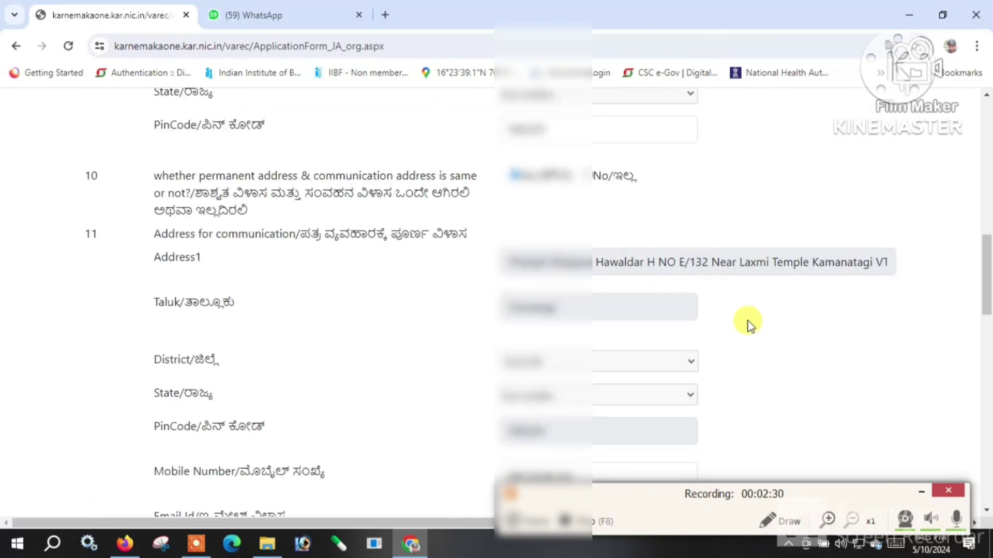
pyautogui.scroll(9, 750, 326)
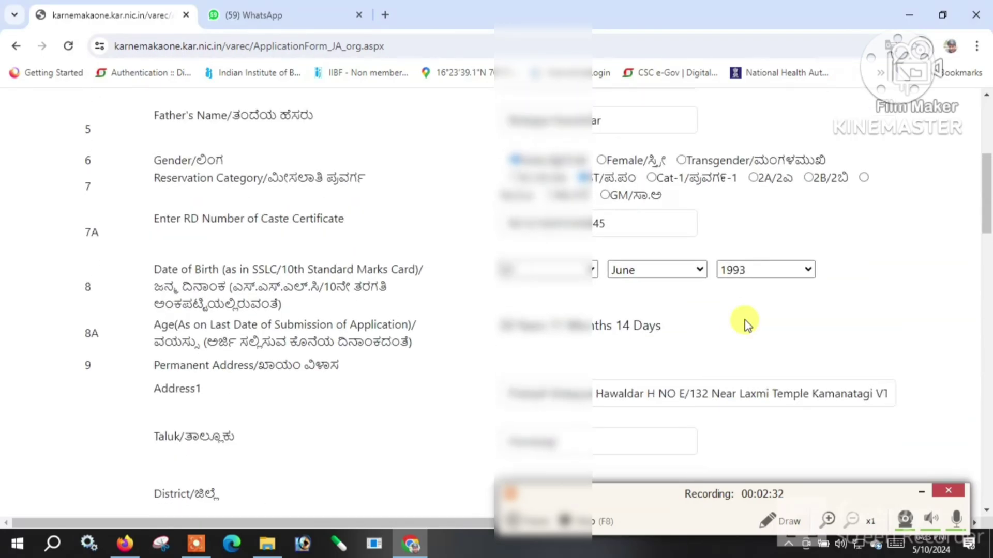
pyautogui.scroll(2, 744, 320)
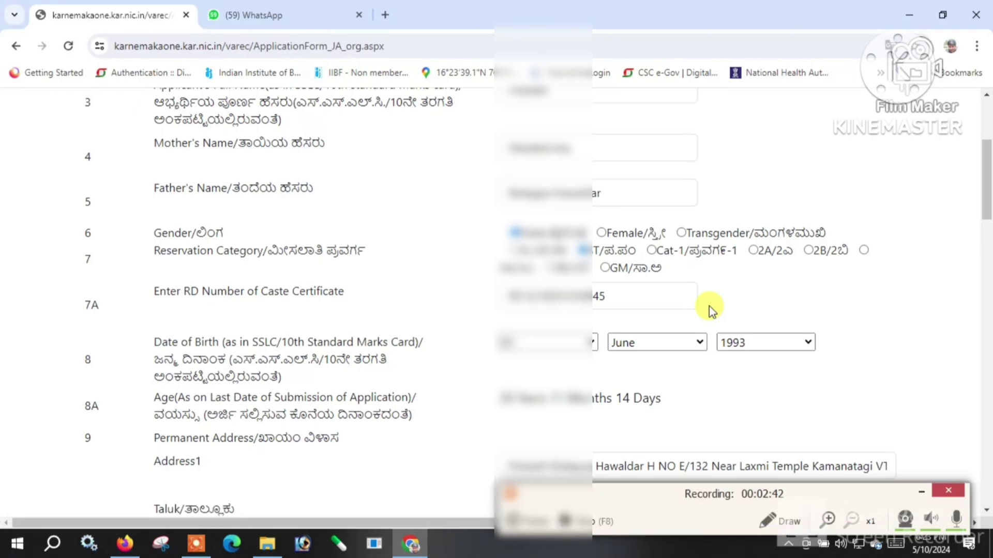
pyautogui.scroll(4, 709, 306)
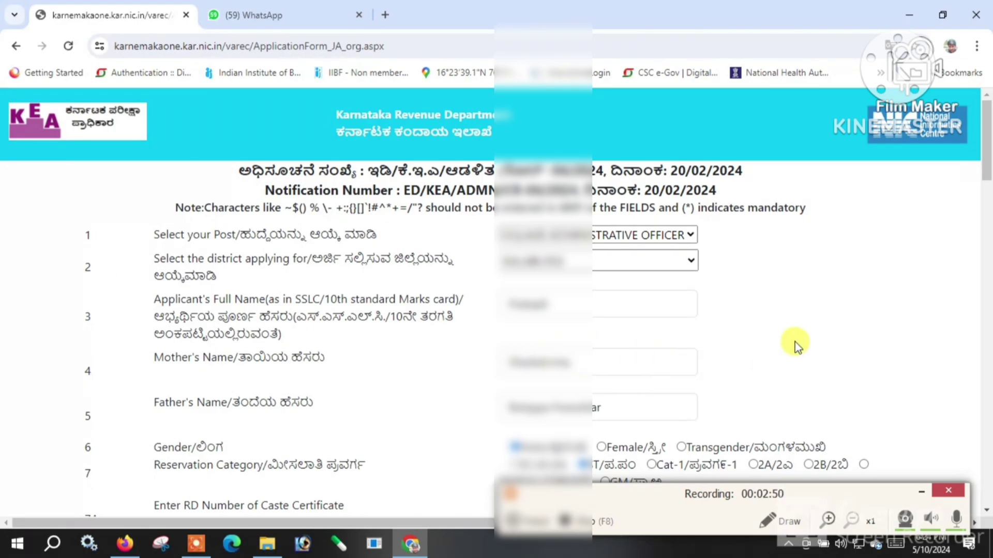
pyautogui.scroll(-15, 795, 345)
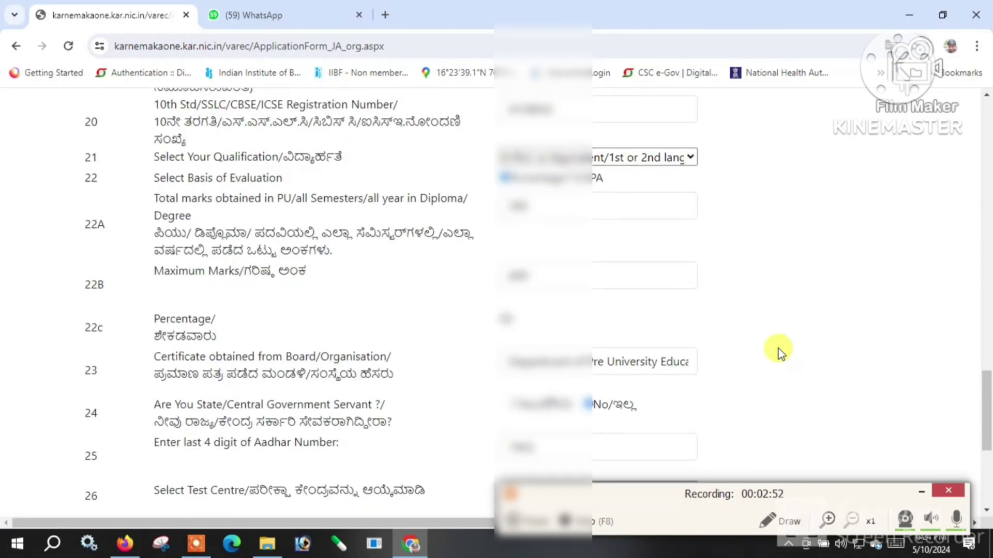
pyautogui.scroll(-5, 760, 356)
pyautogui.scroll(10, 739, 363)
pyautogui.scroll(8, 737, 364)
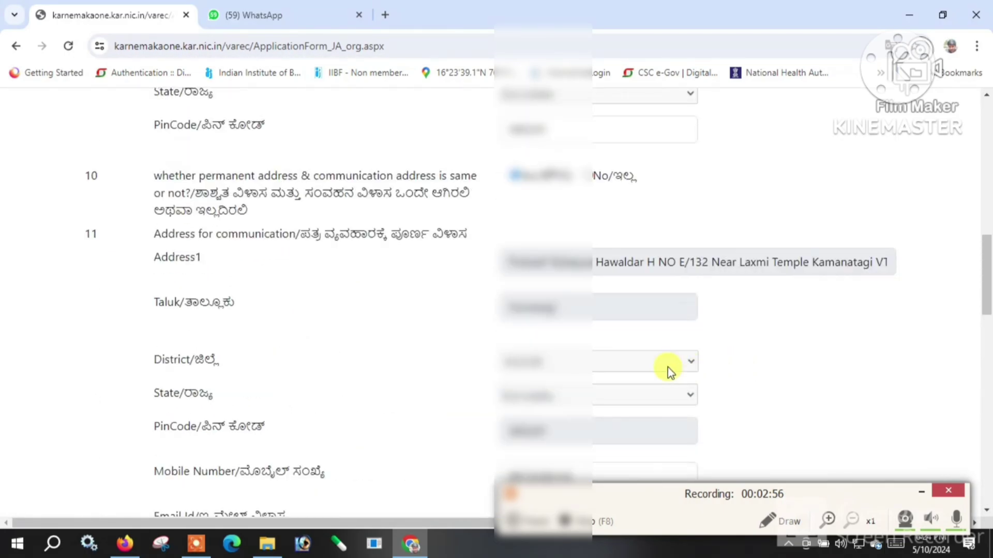
pyautogui.scroll(10, 688, 370)
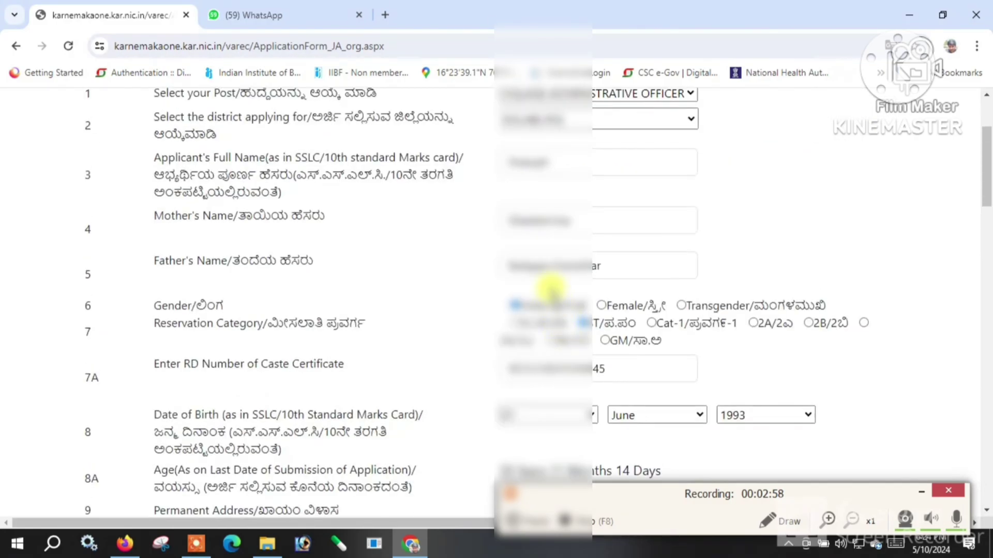
pyautogui.scroll(3, 551, 289)
# Look through the district dropdown twice without changing the selection.
pyautogui.click(549, 265)
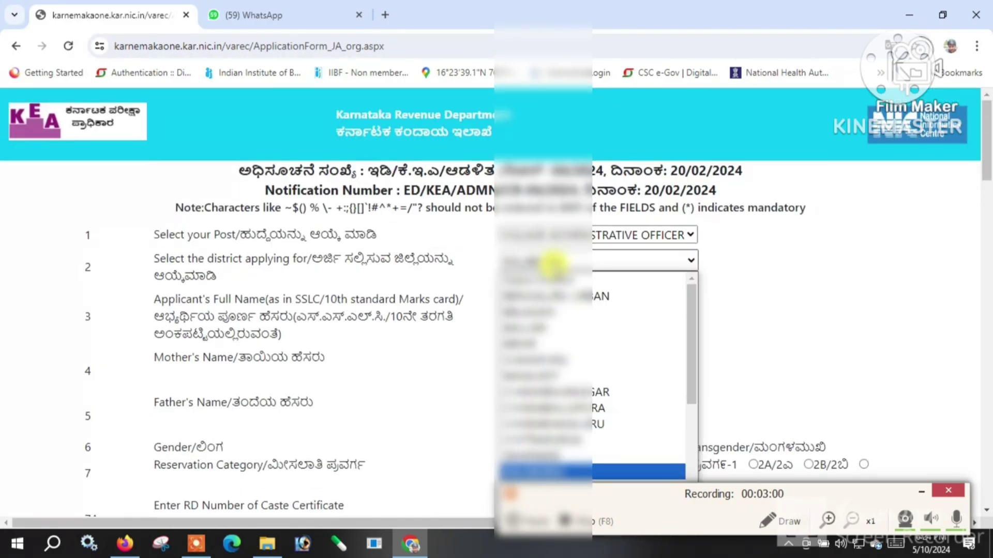
pyautogui.scroll(-5, 552, 265)
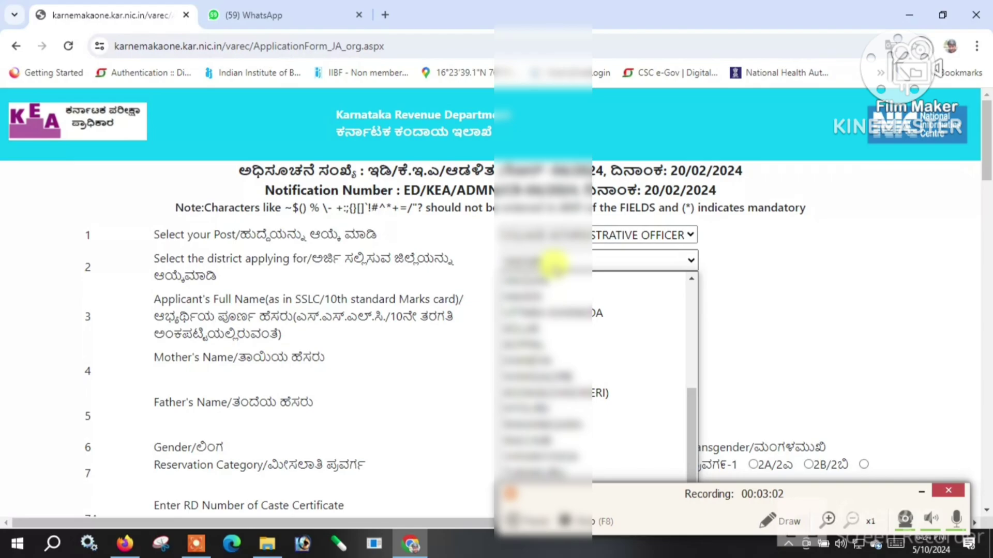
pyautogui.click(552, 264)
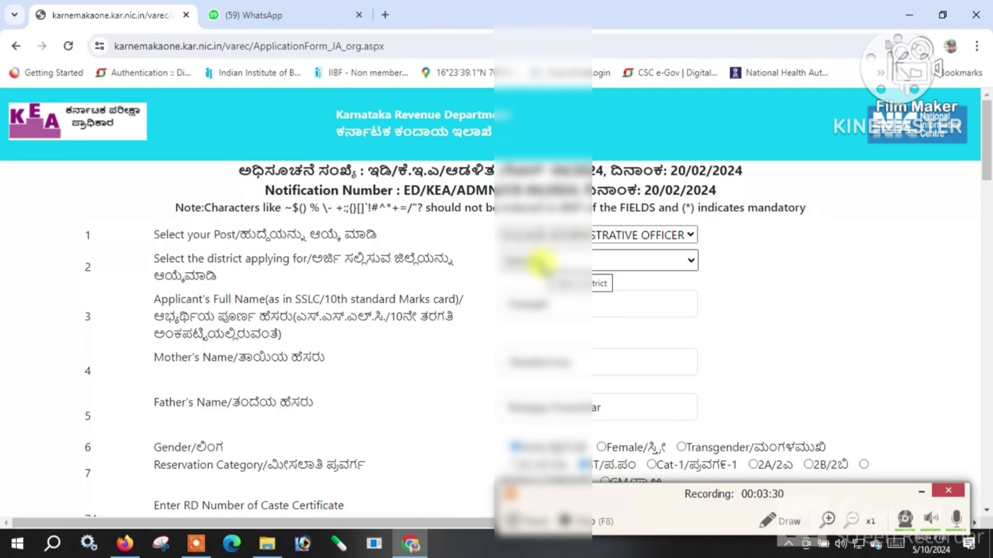
pyautogui.click(540, 263)
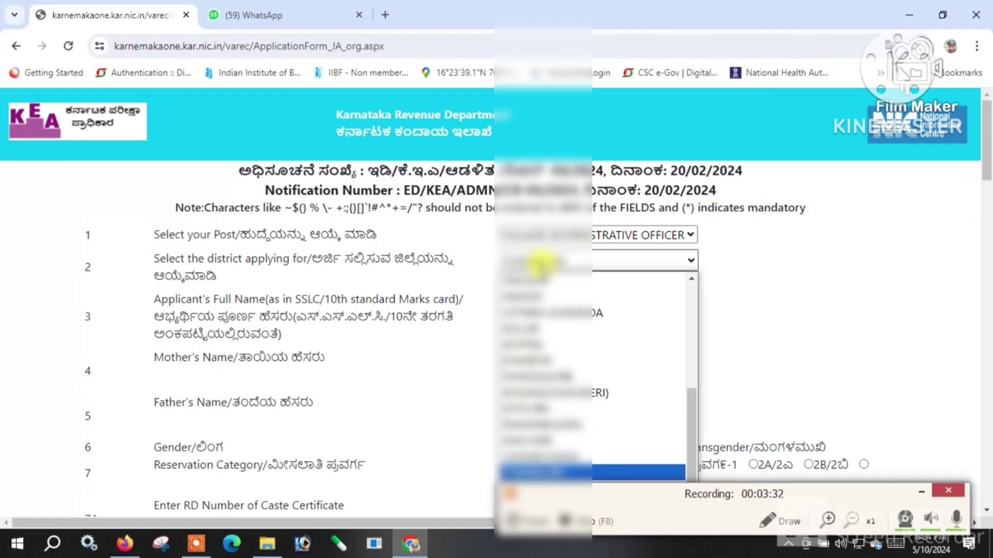
pyautogui.click(541, 263)
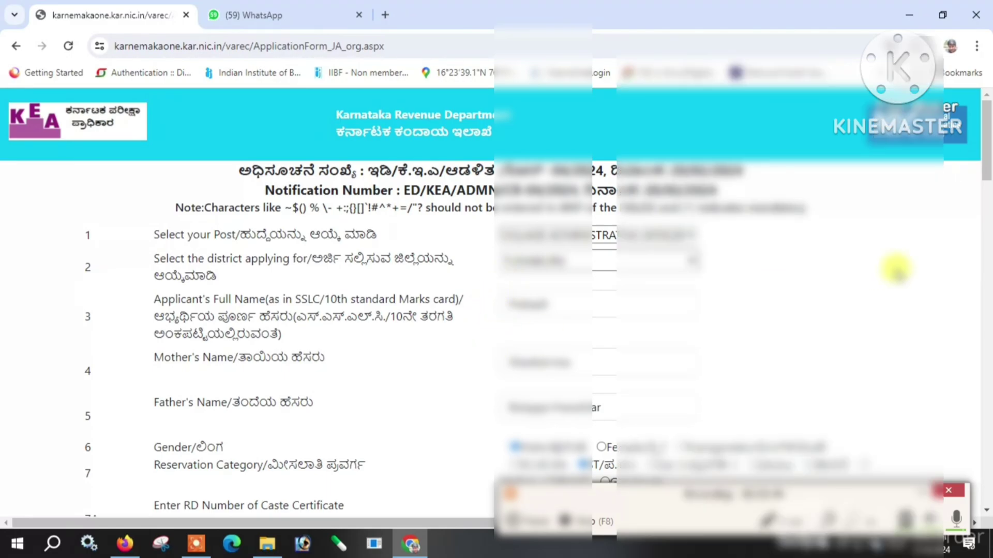
# Dismiss Chrome's save-address prompt and review the Application Preview down to the captcha box.
pyautogui.moveTo(985, 152); pyautogui.dragTo(987, 458)
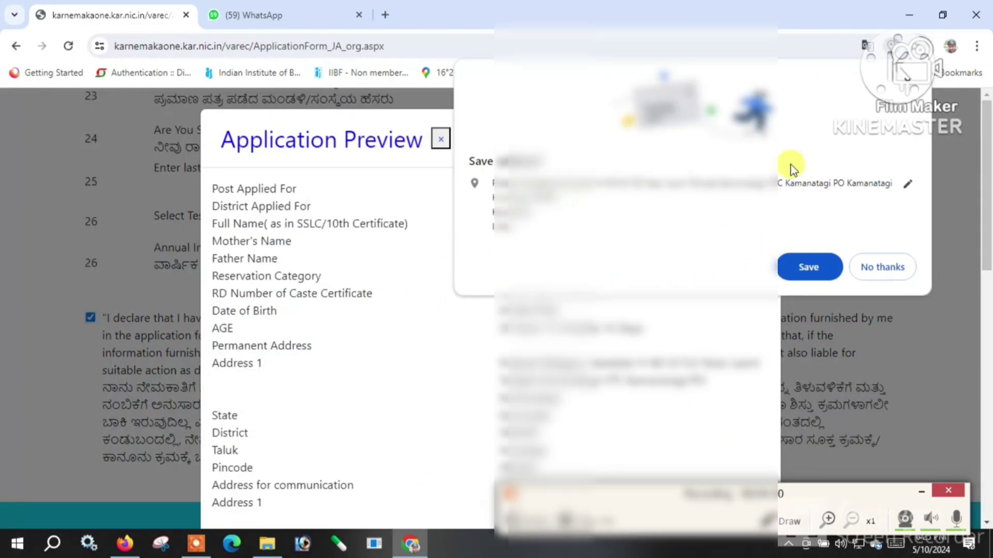
pyautogui.click(908, 76)
pyautogui.scroll(-2, 600, 245)
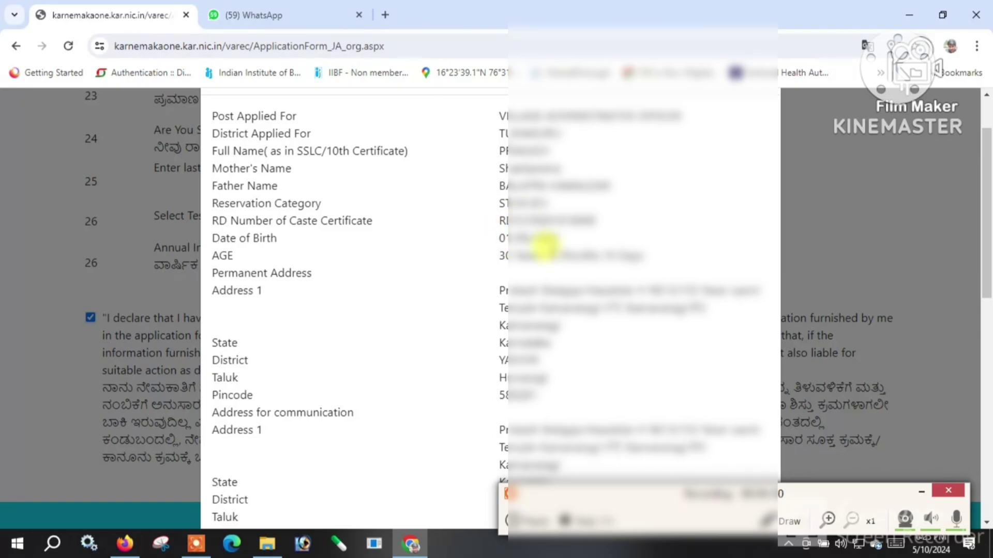
pyautogui.scroll(-3, 544, 247)
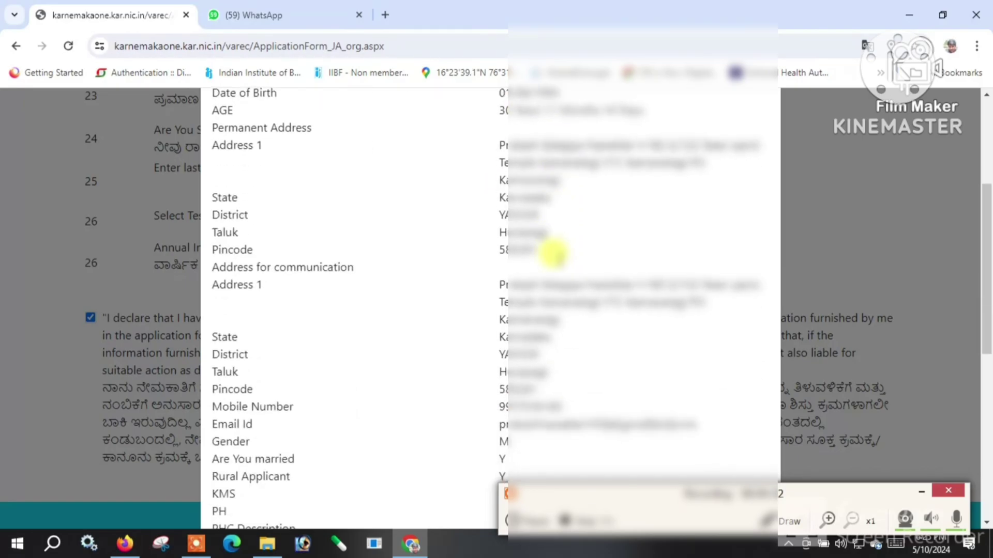
pyautogui.scroll(-1, 778, 199)
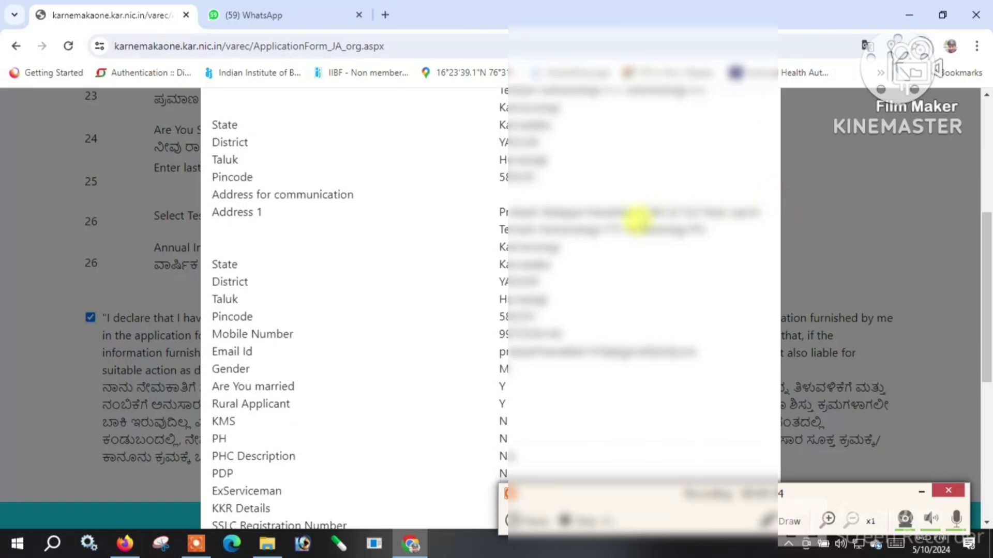
pyautogui.scroll(1, 635, 219)
pyautogui.scroll(-1, 616, 246)
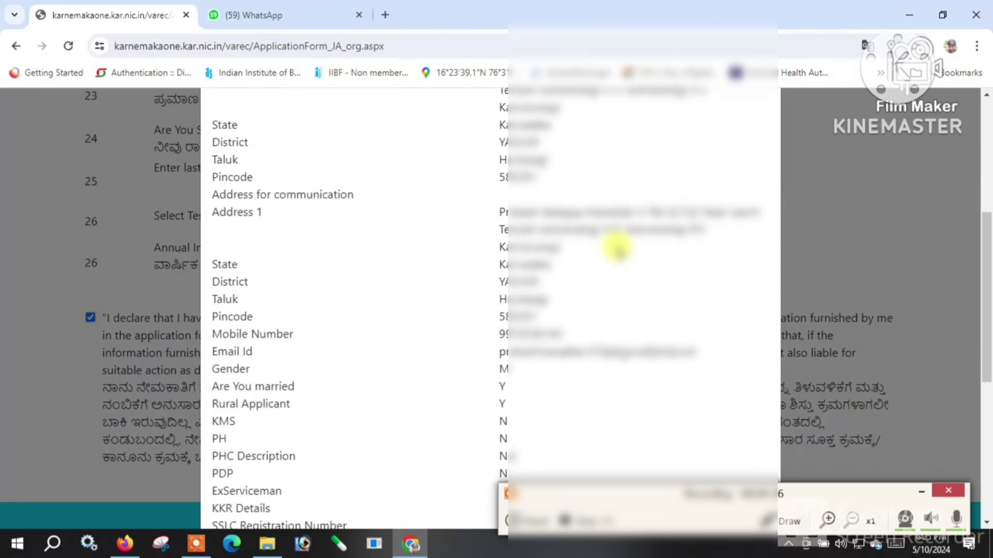
pyautogui.scroll(-2, 616, 248)
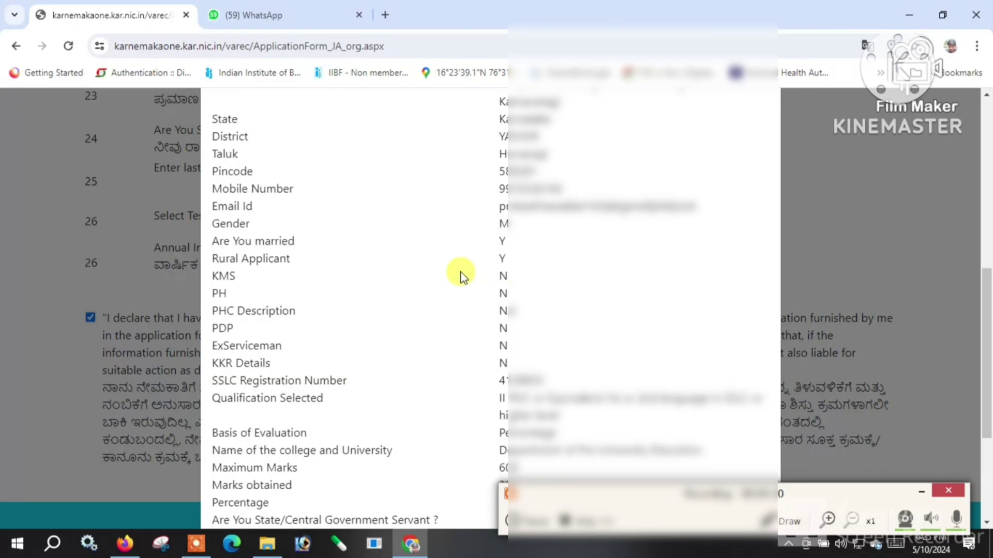
pyautogui.scroll(-3, 459, 272)
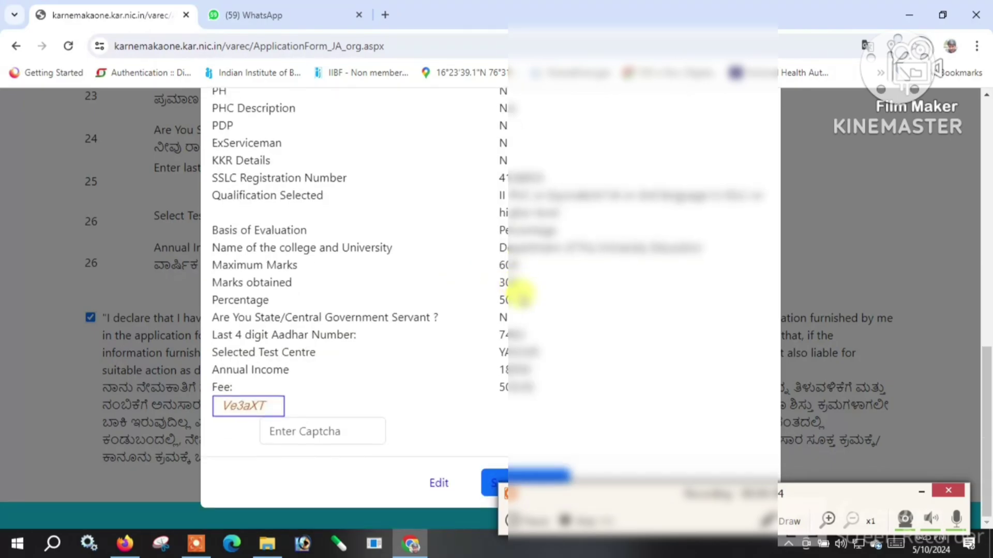
# Enter the displayed captcha and save the previewed application.
pyautogui.click(329, 425)
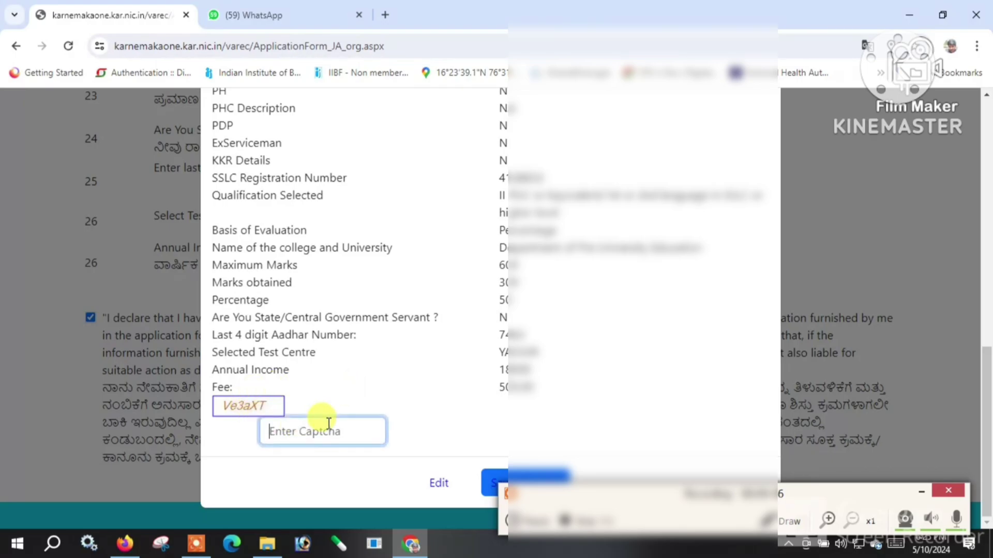
pyautogui.write('Ve3aXT')
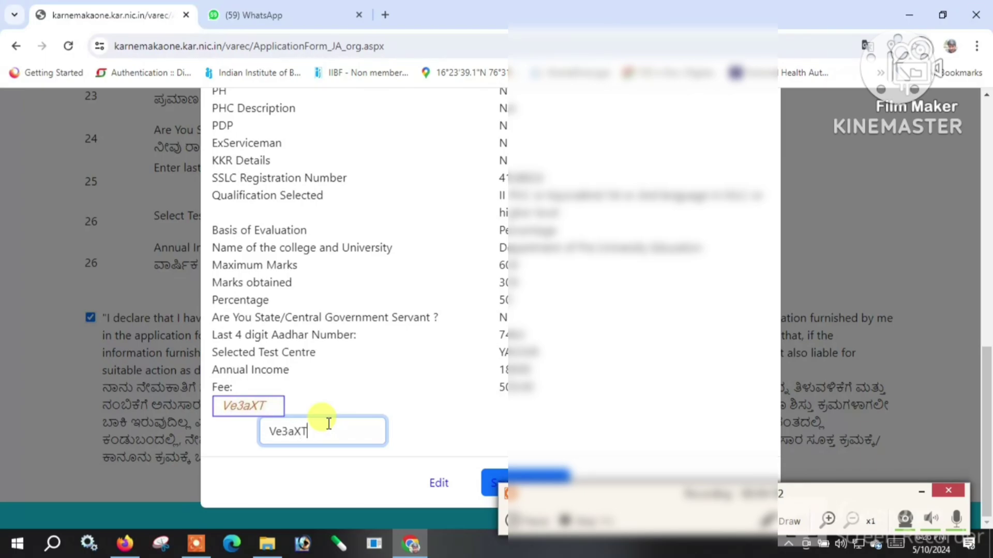
pyautogui.click(989, 371)
pyautogui.moveTo(754, 506); pyautogui.dragTo(721, 552)
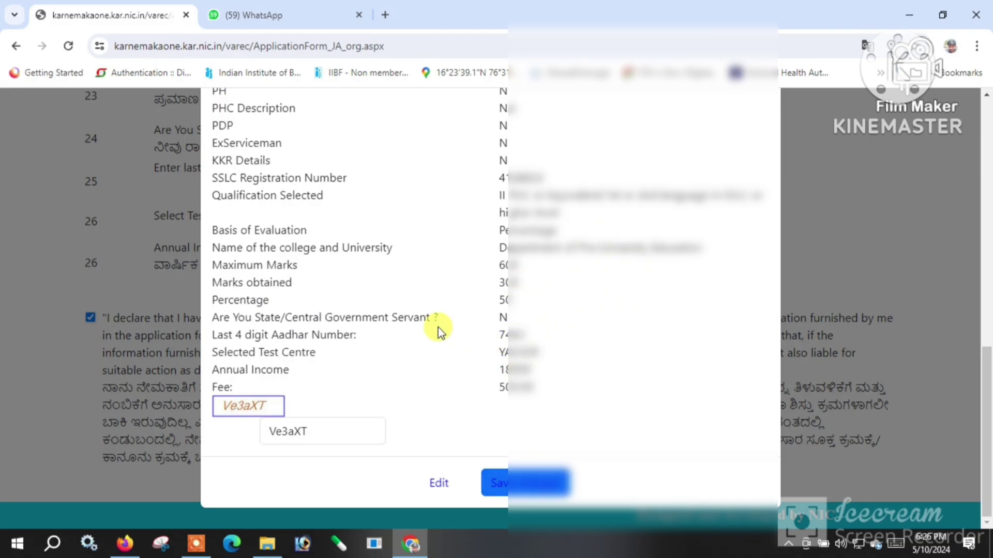
pyautogui.scroll(7, 497, 320)
pyautogui.scroll(5, 492, 357)
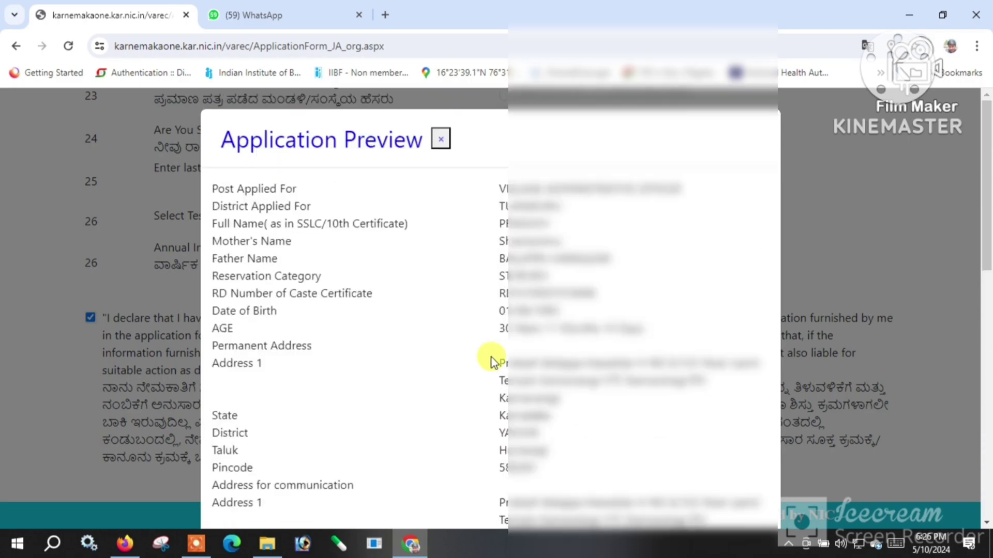
pyautogui.scroll(-15, 491, 358)
pyautogui.click(509, 482)
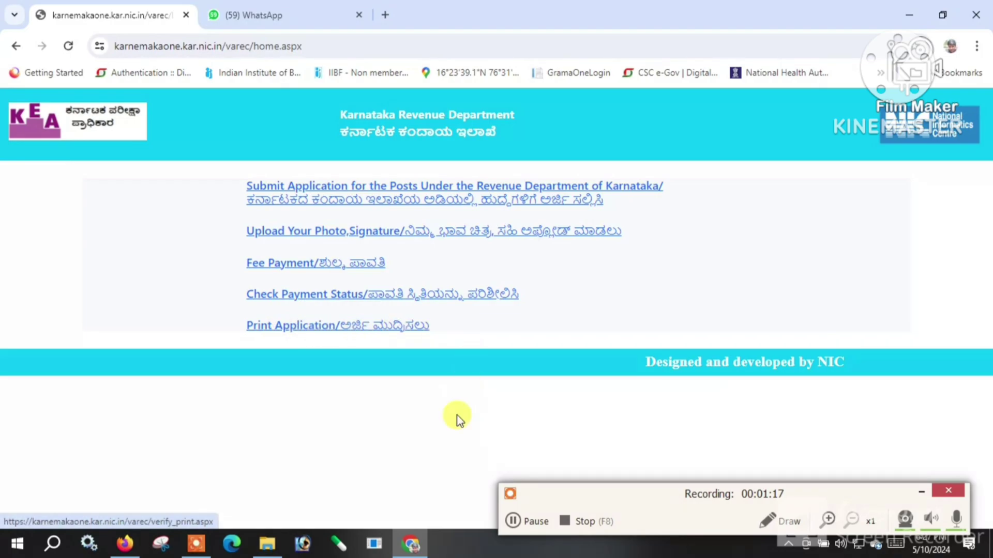
# Sign in to Upload Your Photo,Signature with the application ID and 1993 birth date.
pyautogui.click(512, 521)
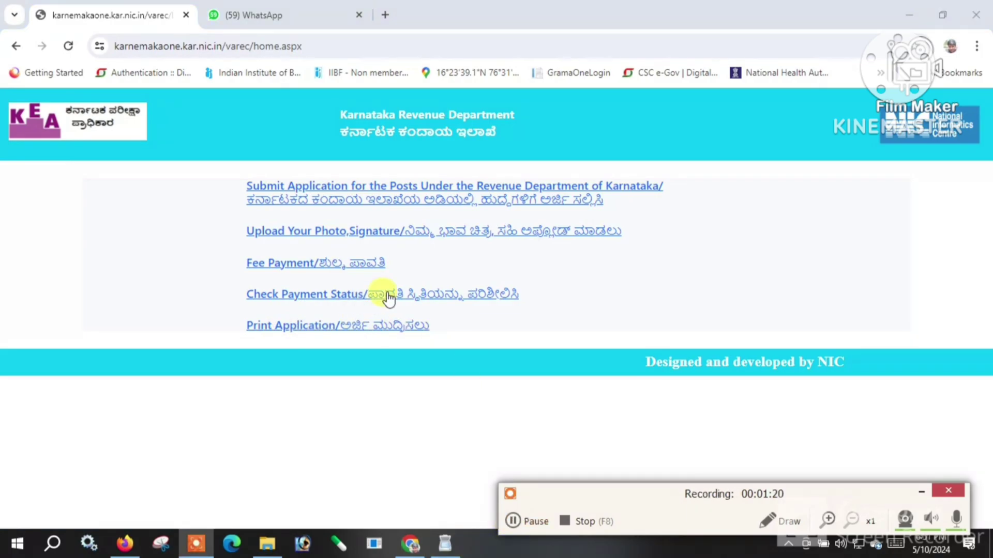
pyautogui.click(468, 232)
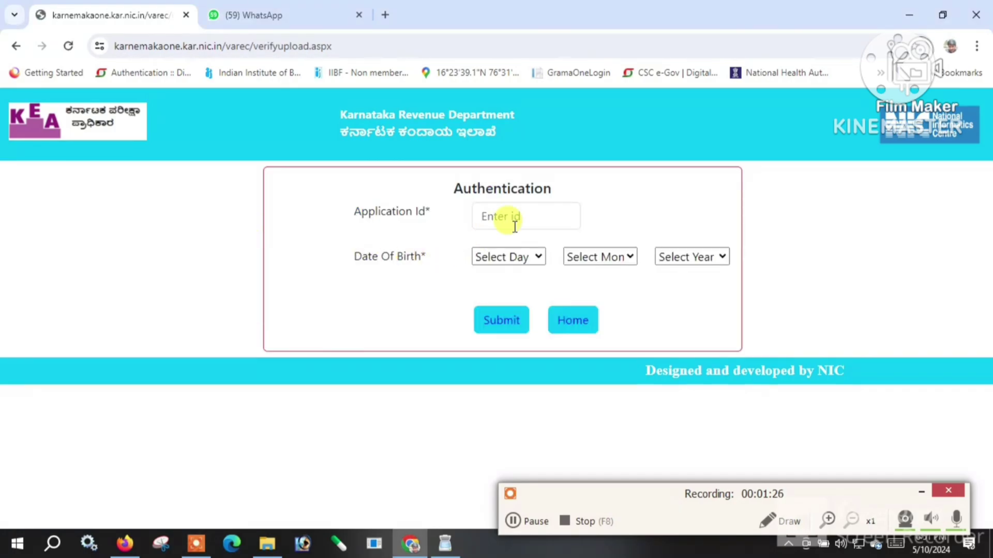
pyautogui.click(515, 227)
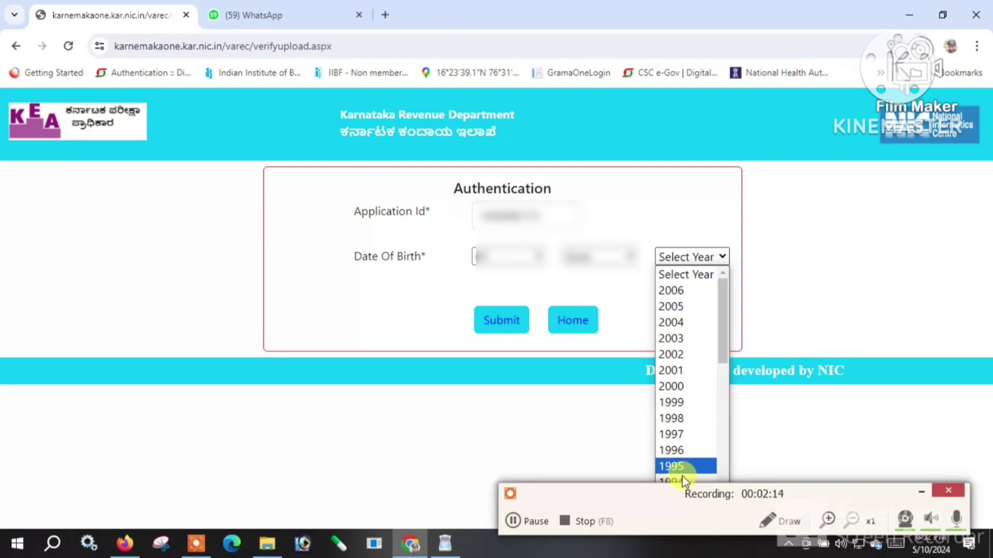
pyautogui.press('Down')
pyautogui.press('Down')
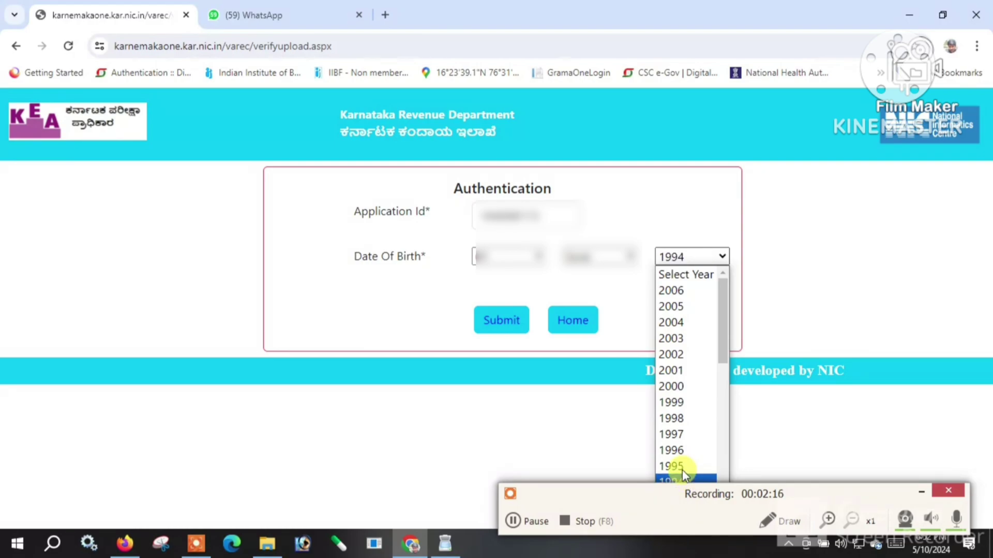
pyautogui.press('Return')
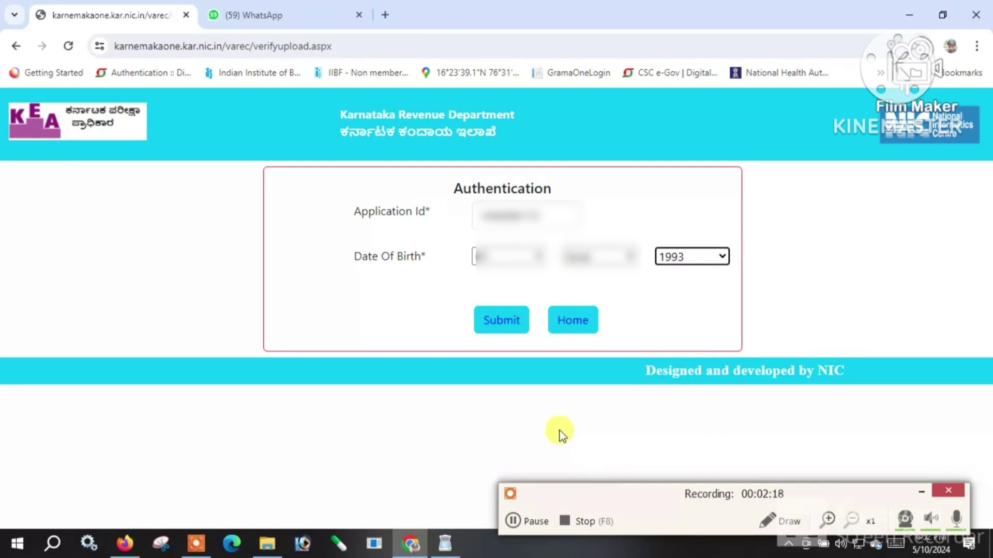
pyautogui.click(515, 331)
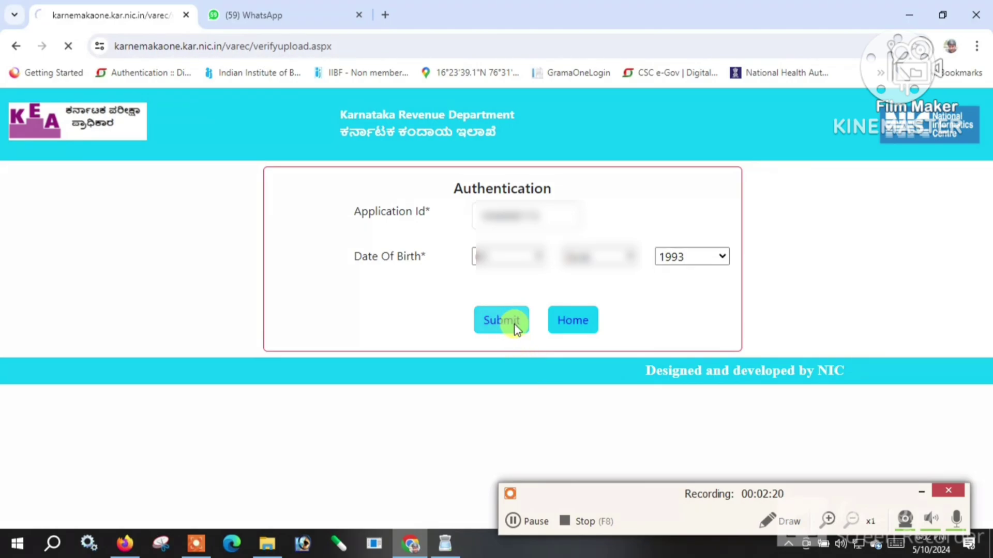
# Choose the applicant's photo file and upload it.
pyautogui.scroll(-2, 505, 327)
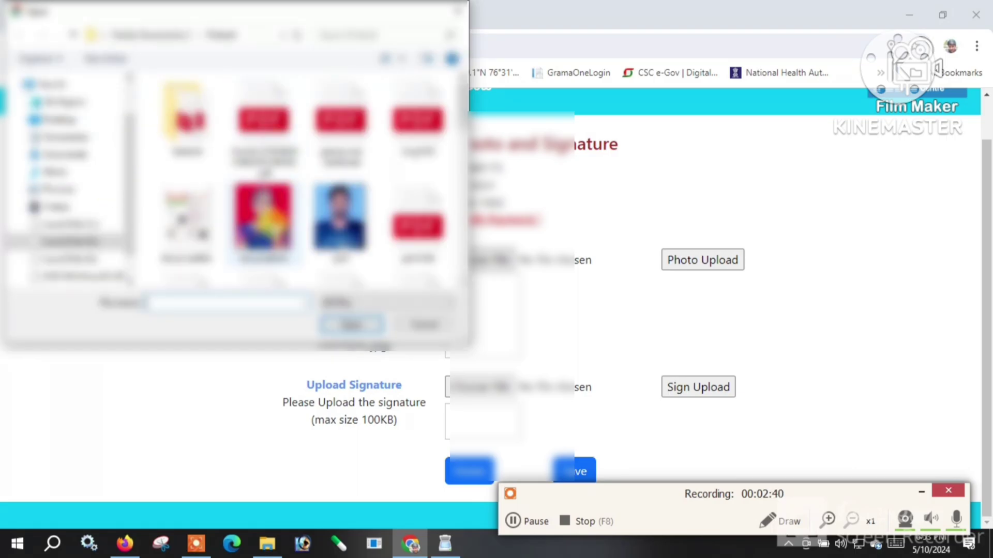
pyautogui.click(340, 223)
pyautogui.click(351, 324)
pyautogui.click(711, 390)
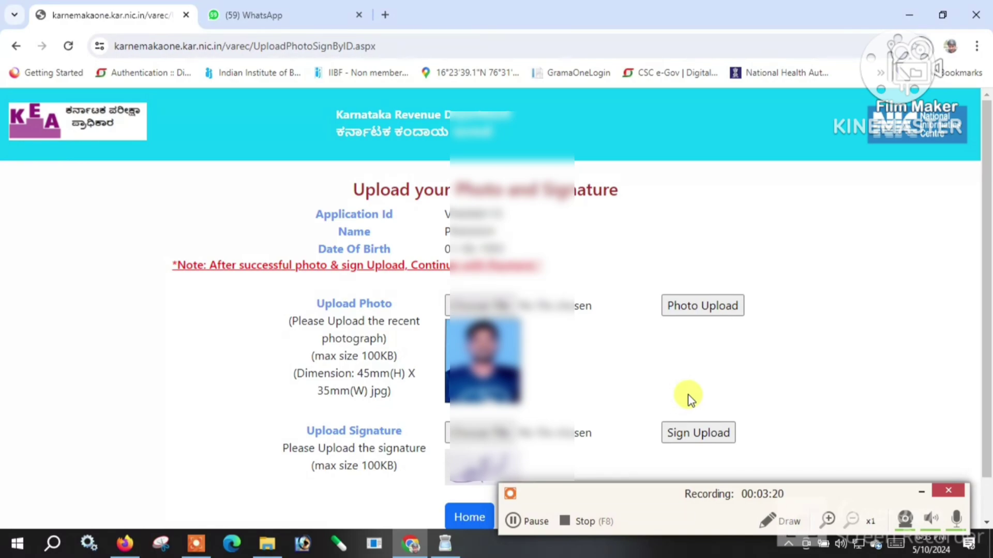
# Save the uploaded photo and signature, acknowledge the success alert, and return Home.
pyautogui.scroll(-1, 678, 399)
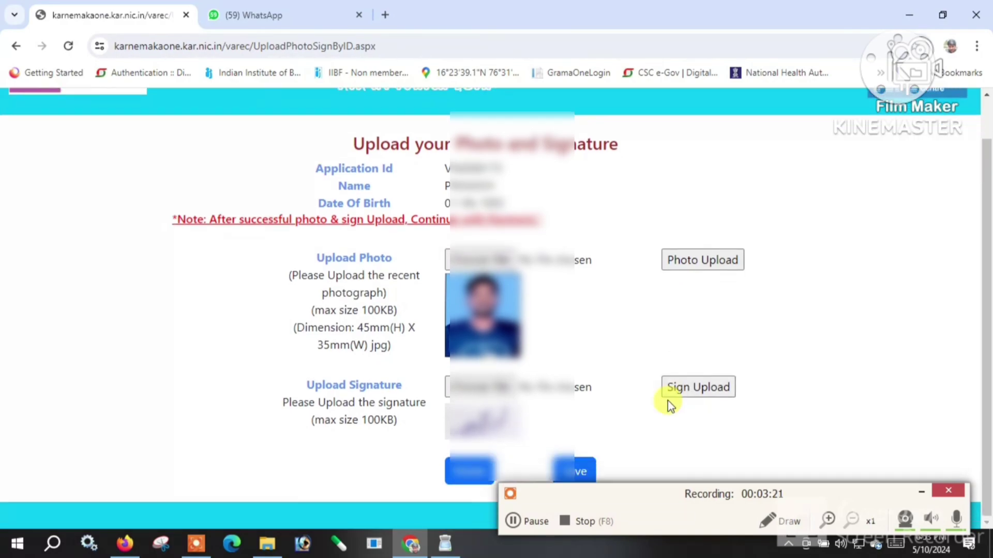
pyautogui.click(580, 468)
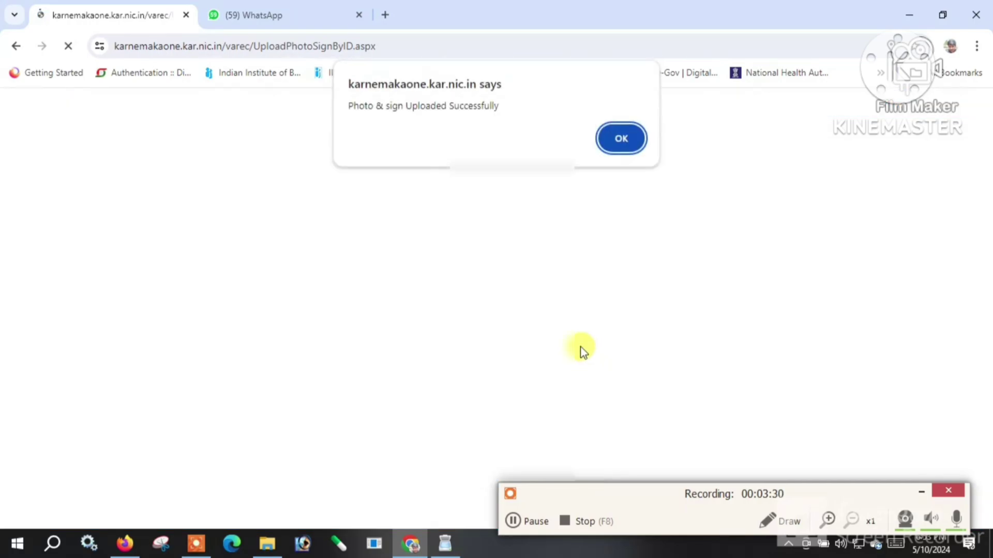
pyautogui.click(625, 138)
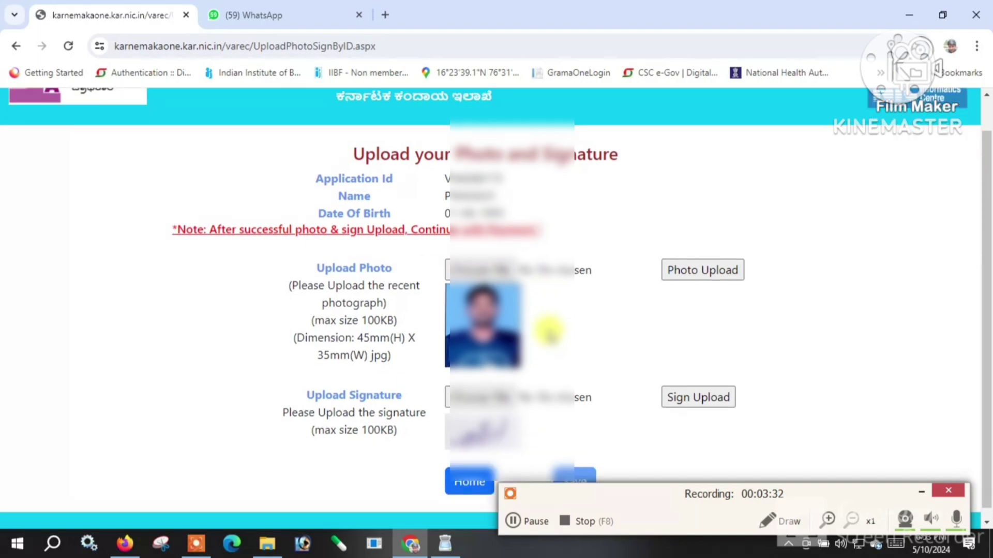
pyautogui.click(476, 473)
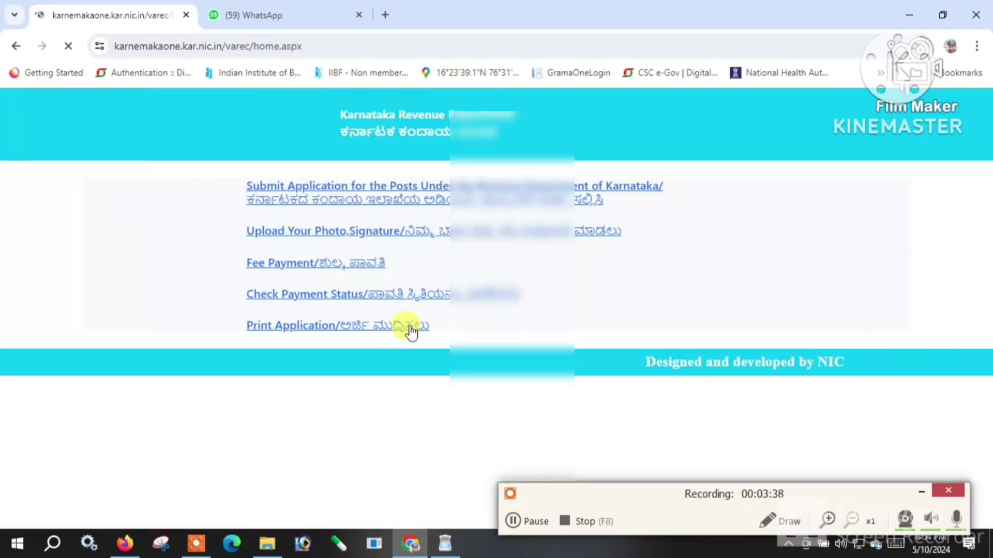
# Submit the application ID and date of birth under Fee Payment.
pyautogui.click(329, 265)
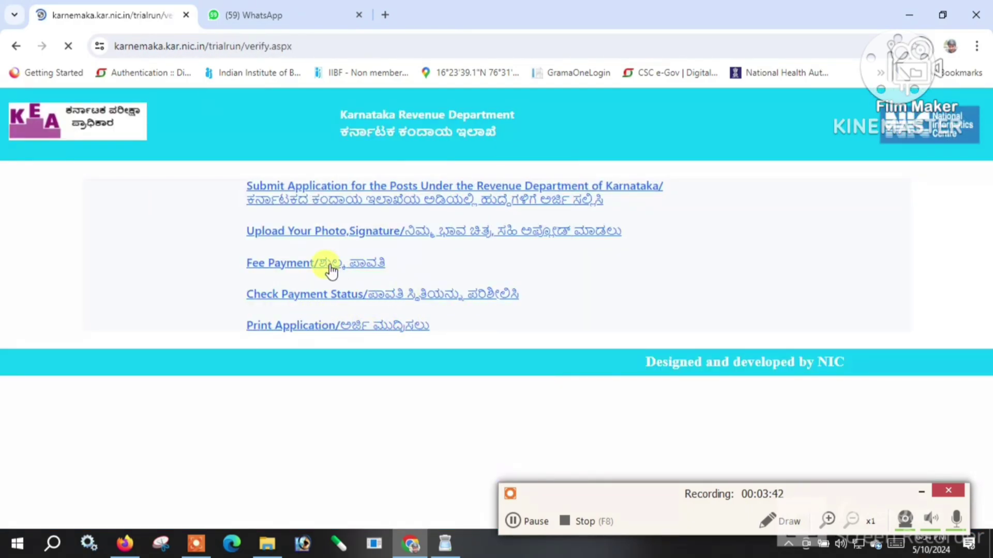
pyautogui.click(499, 215)
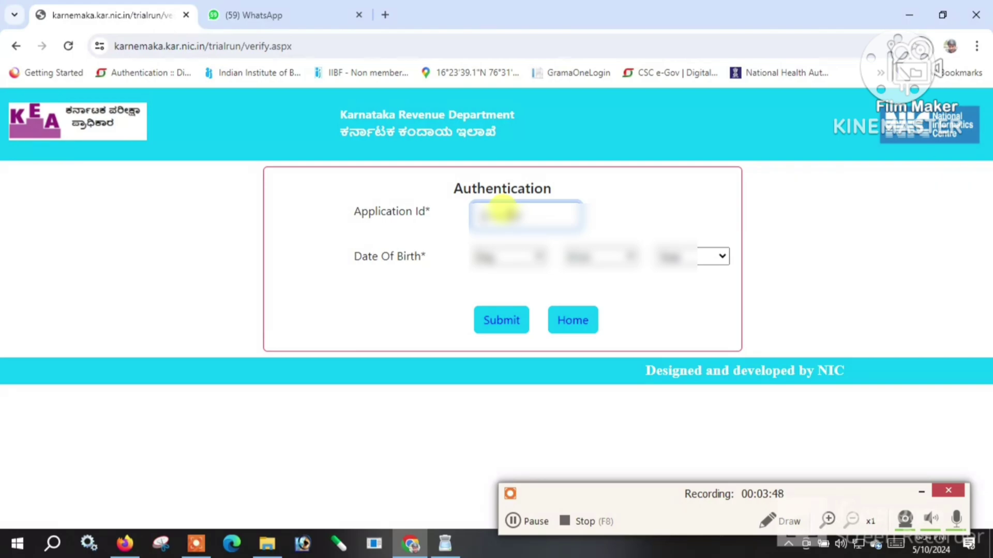
pyautogui.press('BackSpace')
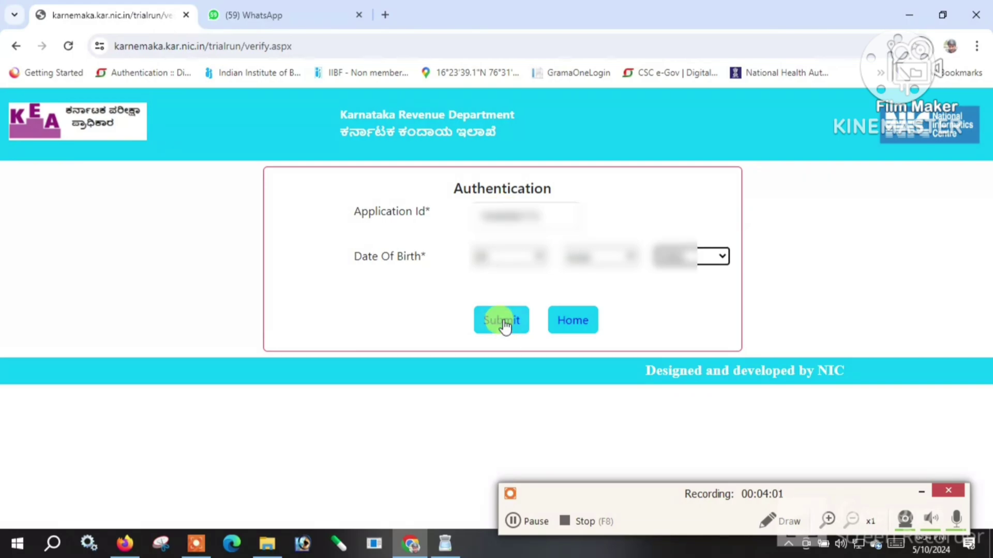
pyautogui.click(505, 324)
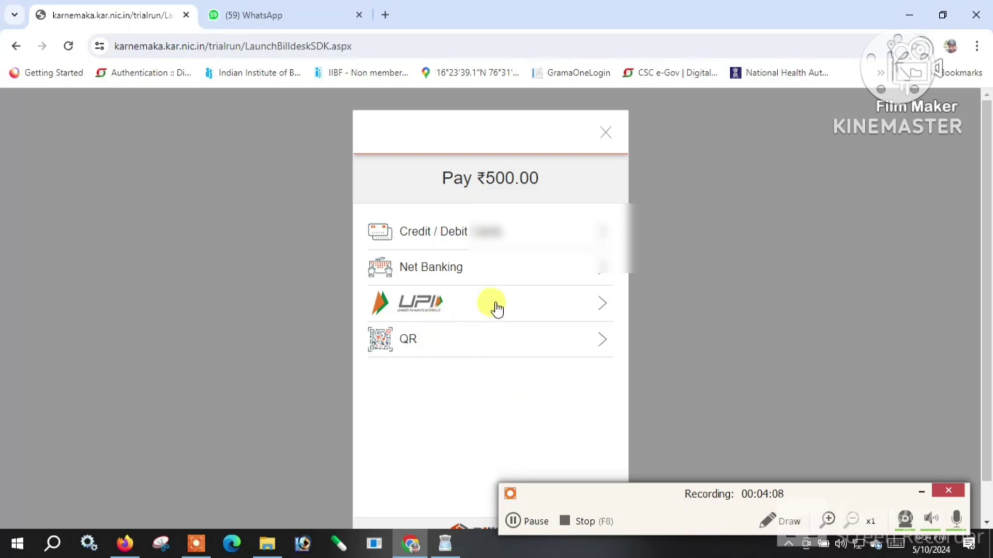
# Choose UPI, display the QR code, and complete the ₹500 payment by scanning it.
pyautogui.click(495, 309)
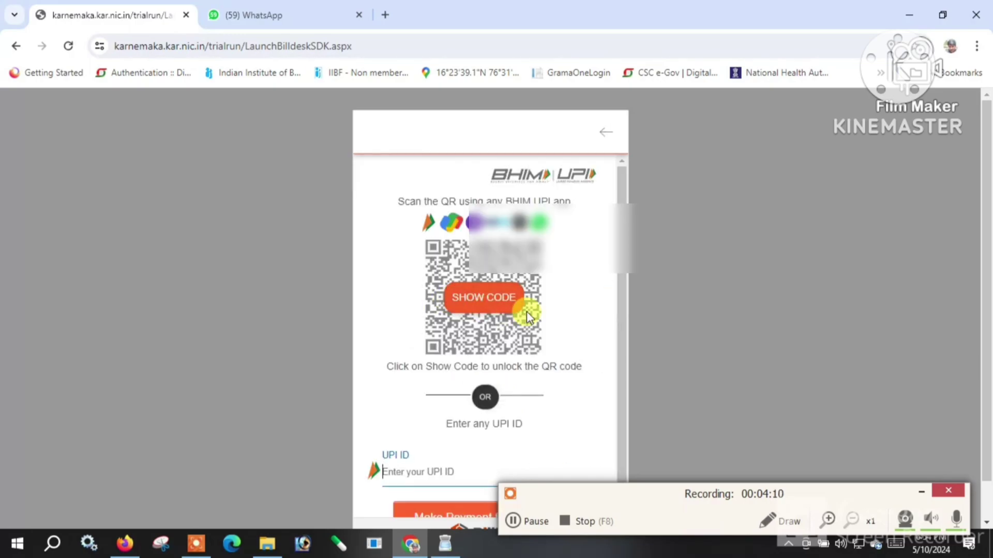
pyautogui.scroll(-1, 463, 352)
pyautogui.click(474, 271)
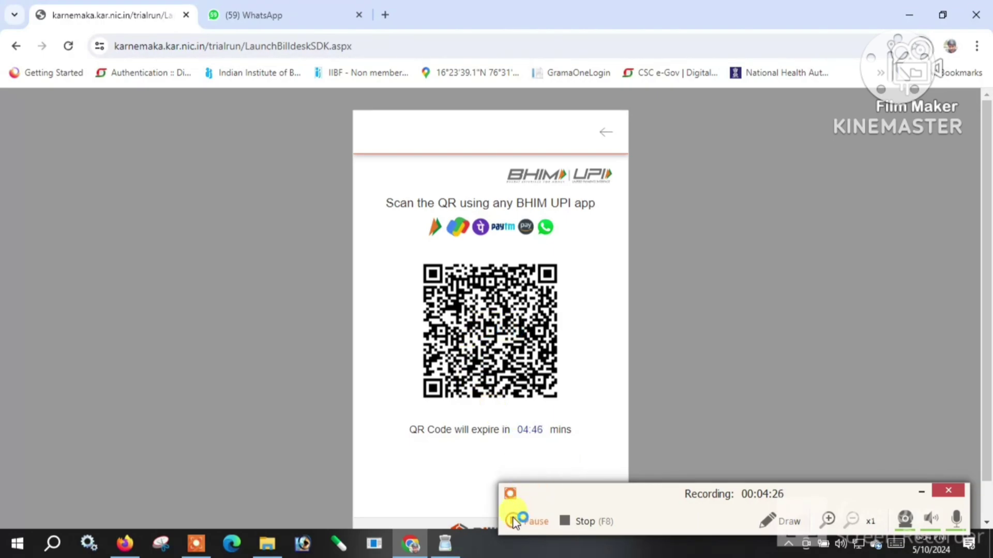
pyautogui.click(513, 520)
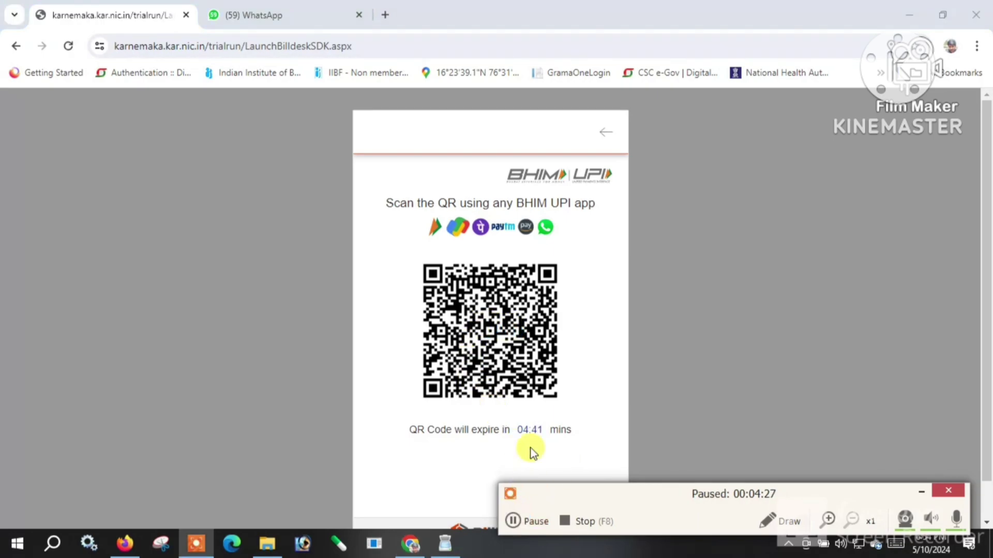
pyautogui.scroll(-1, 517, 414)
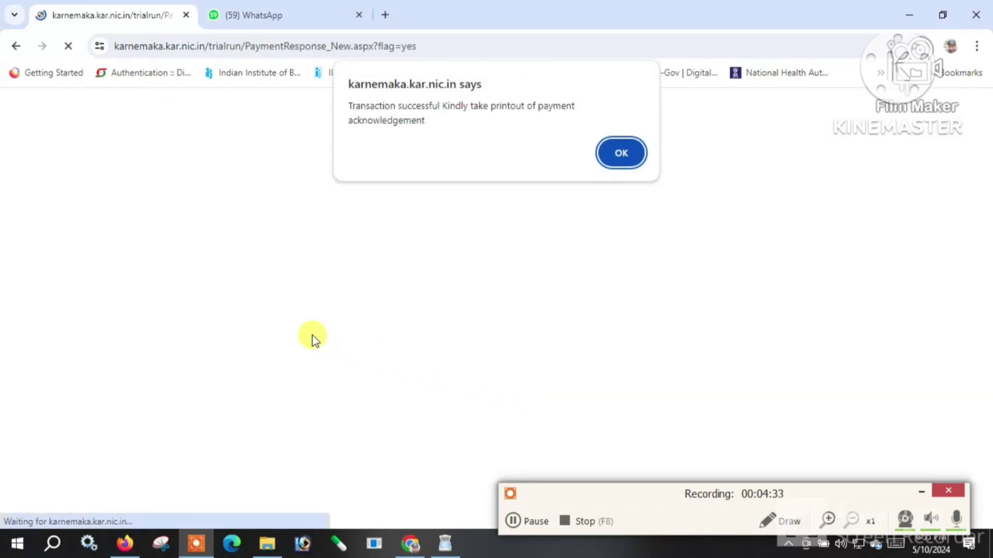
# Dismiss the success alert, save the payment acknowledgement with Save as PDF, and return Home.
pyautogui.click(625, 154)
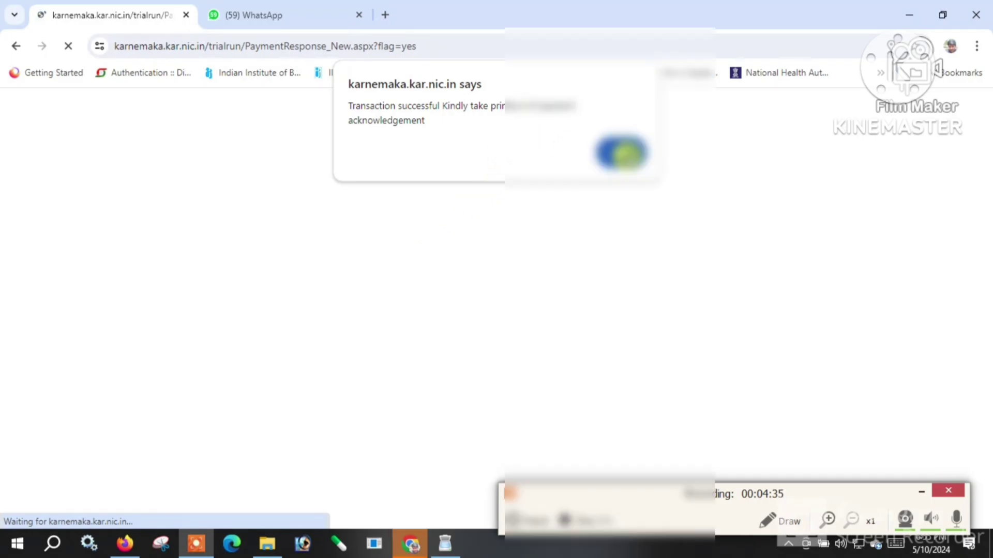
pyautogui.scroll(-1, 532, 305)
pyautogui.scroll(-3, 533, 305)
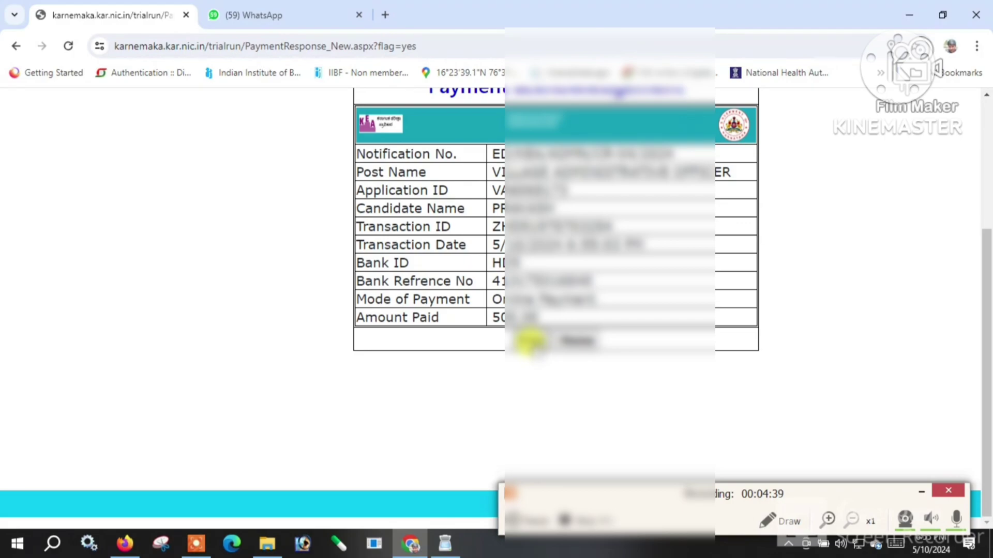
pyautogui.scroll(1, 528, 341)
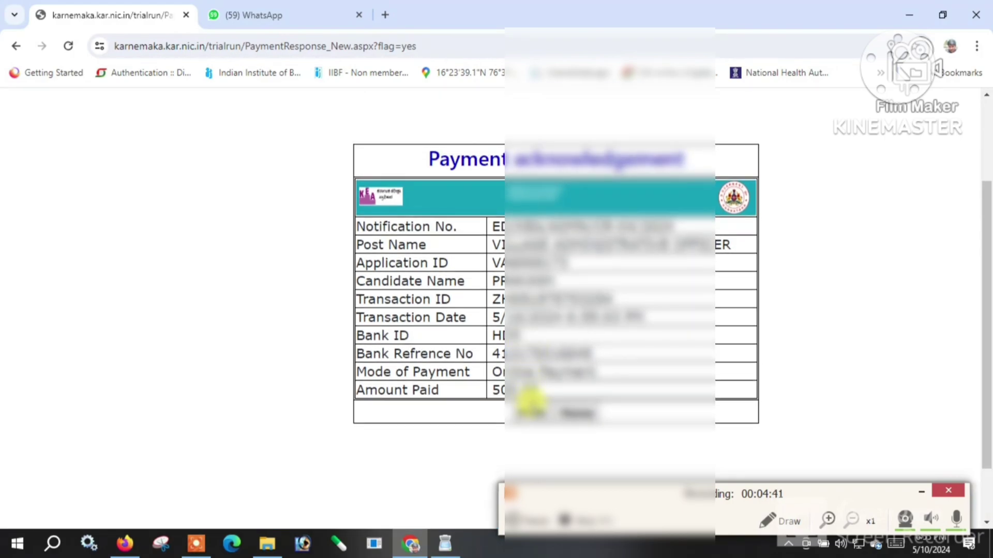
pyautogui.click(527, 413)
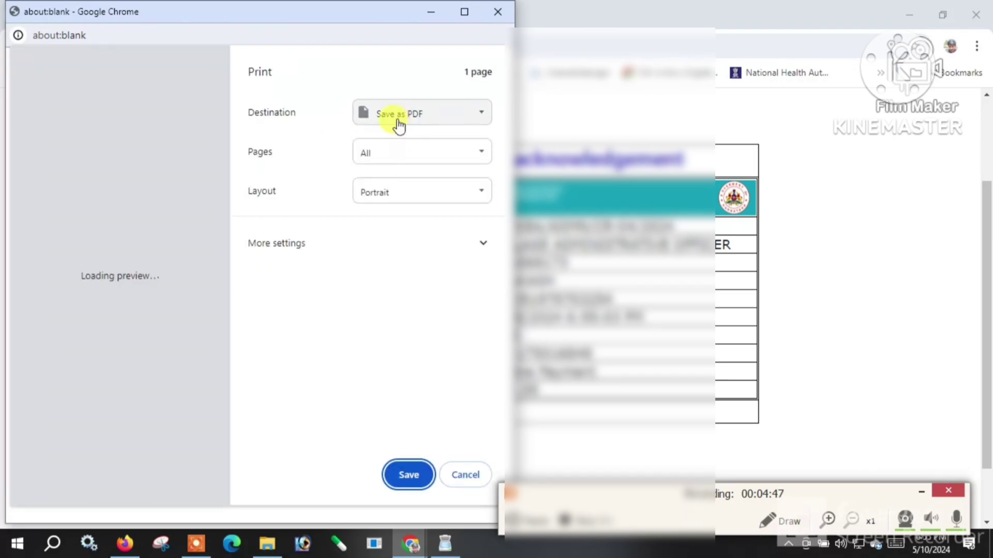
pyautogui.click(398, 122)
pyautogui.click(408, 84)
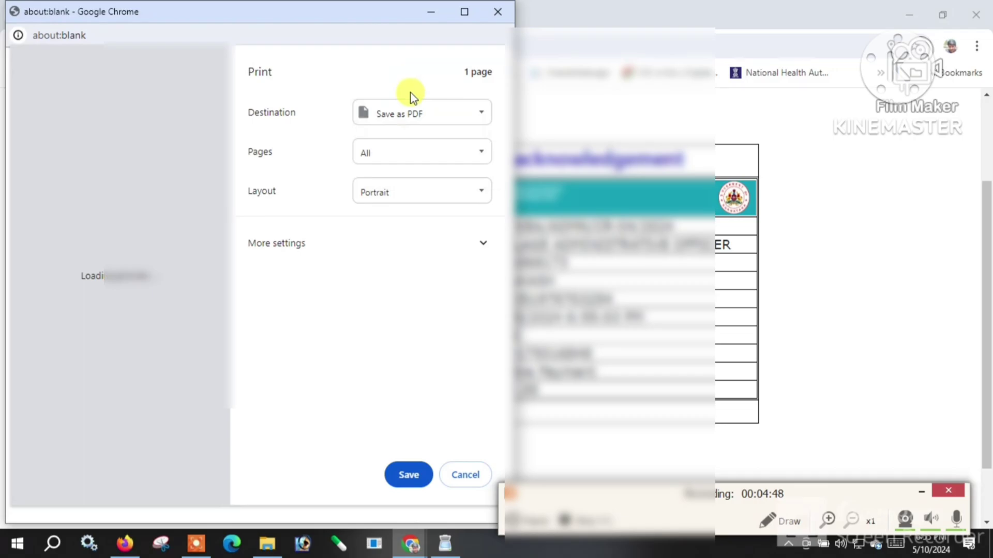
pyautogui.click(445, 472)
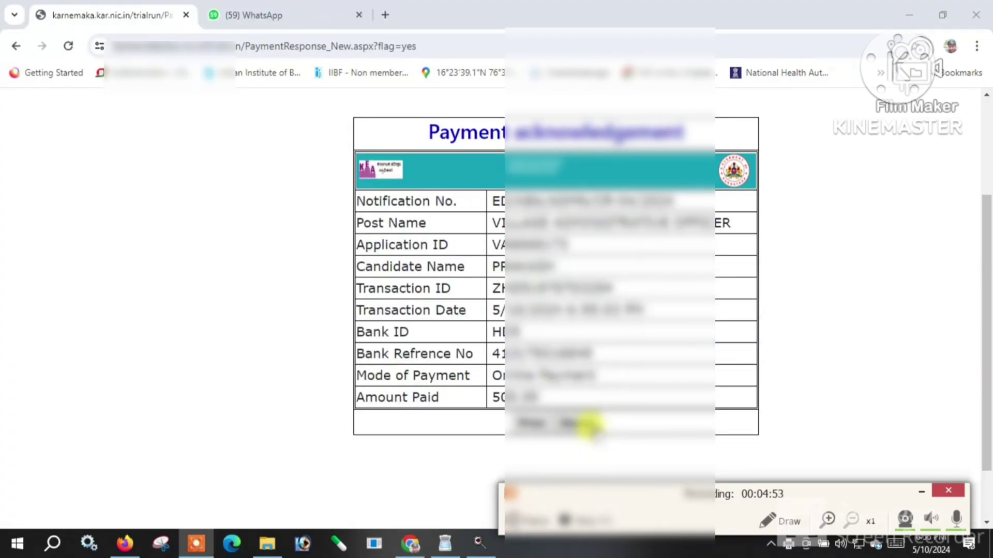
pyautogui.click(570, 425)
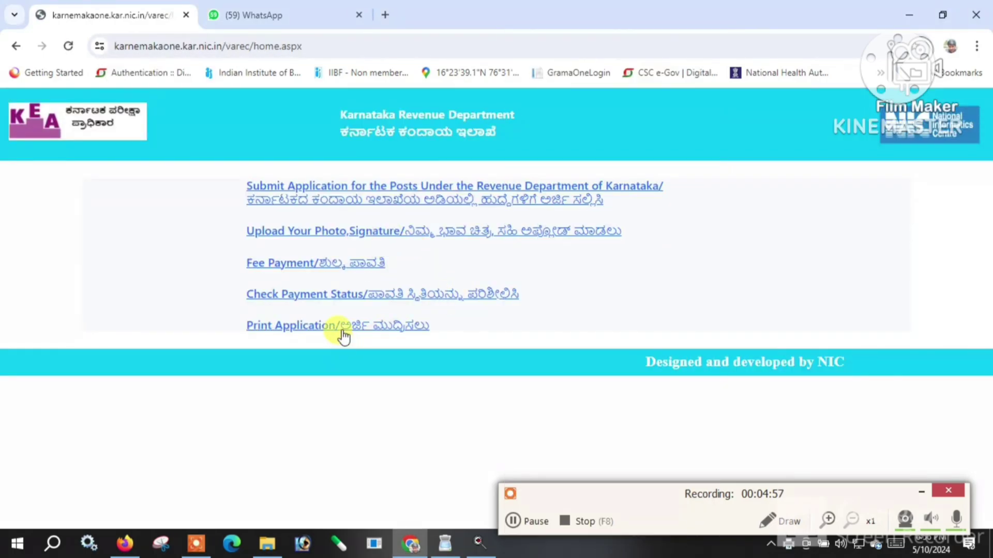
pyautogui.click(344, 328)
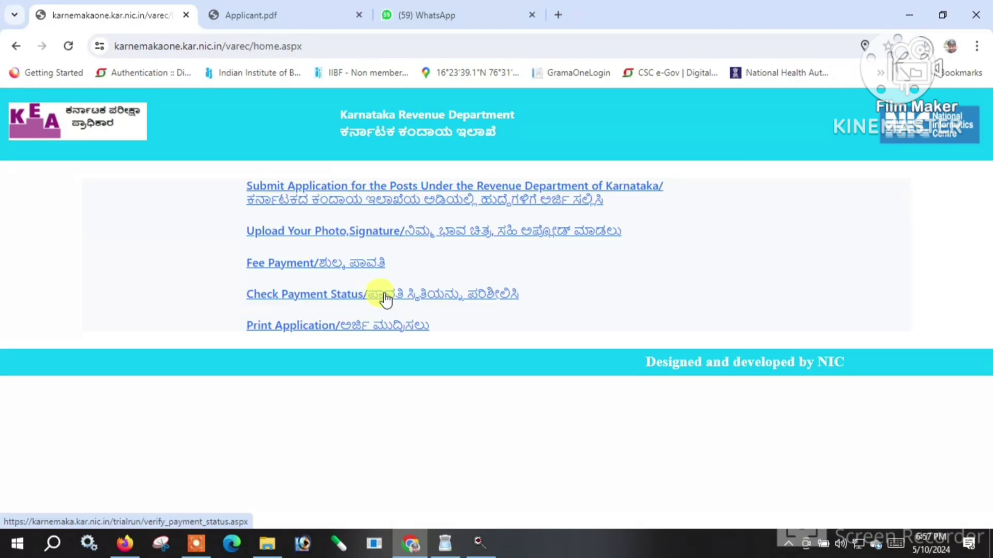
pyautogui.click(385, 298)
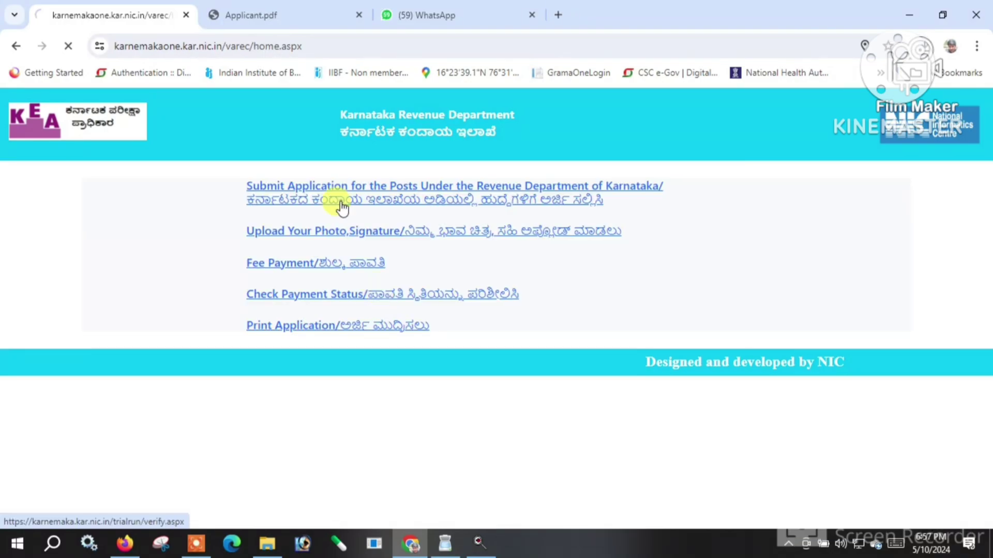
pyautogui.click(514, 216)
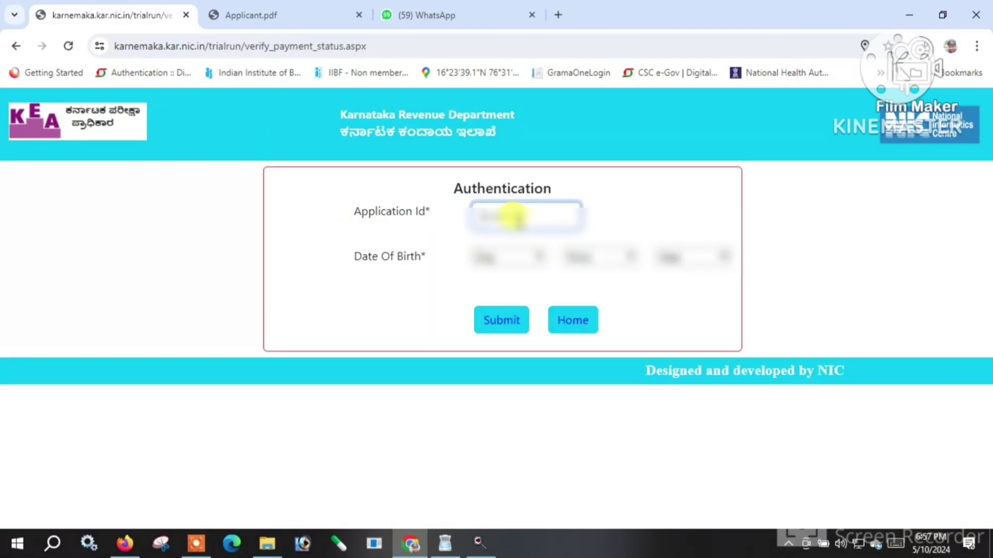
pyautogui.click(504, 257)
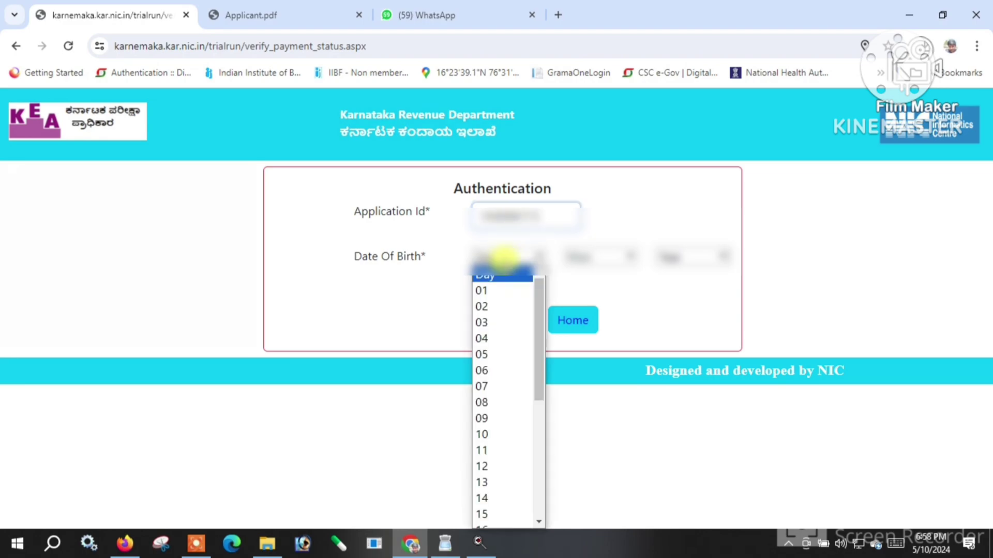
pyautogui.click(502, 292)
pyautogui.click(588, 258)
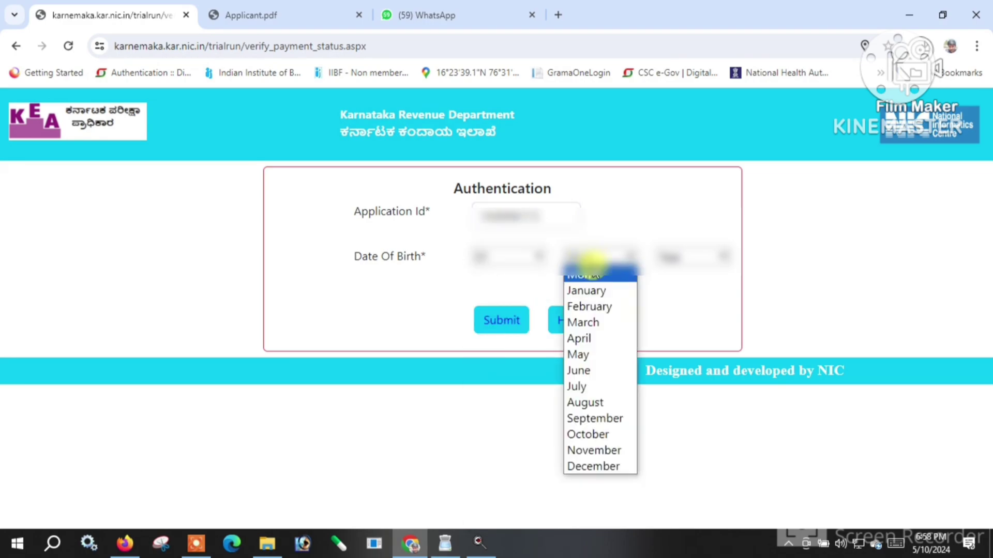
pyautogui.click(579, 370)
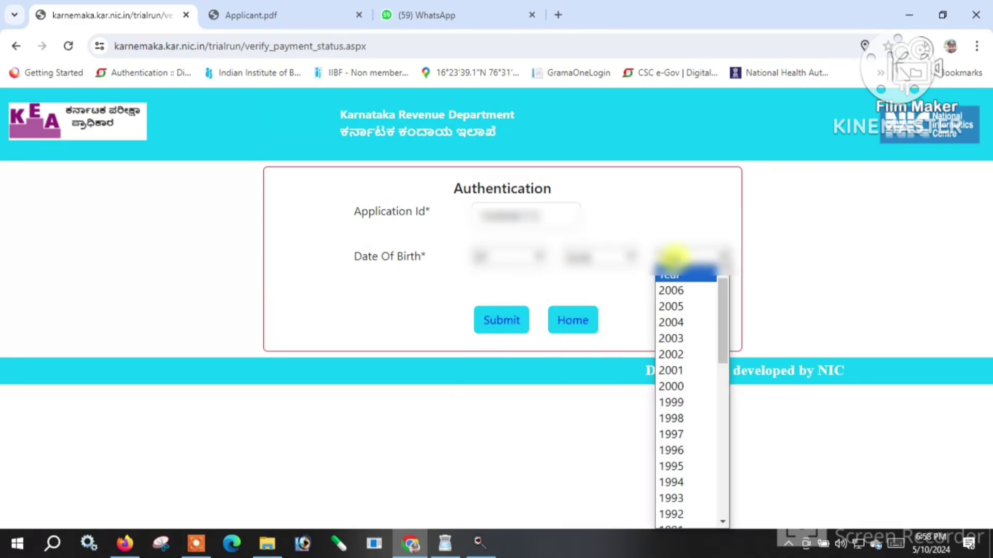
pyautogui.press('1')
pyautogui.press('9')
pyautogui.press('9')
pyautogui.press('3')
pyautogui.press('Return')
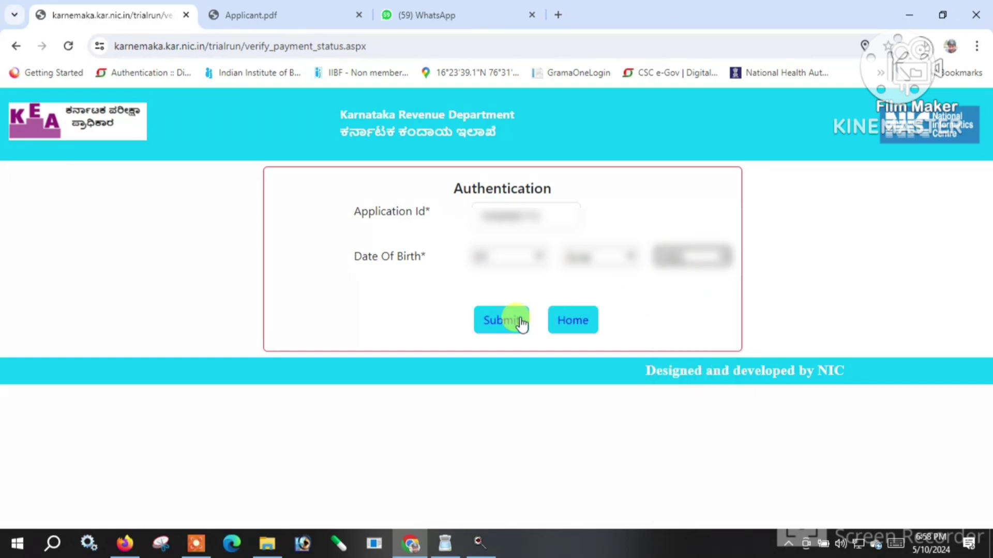
pyautogui.click(500, 328)
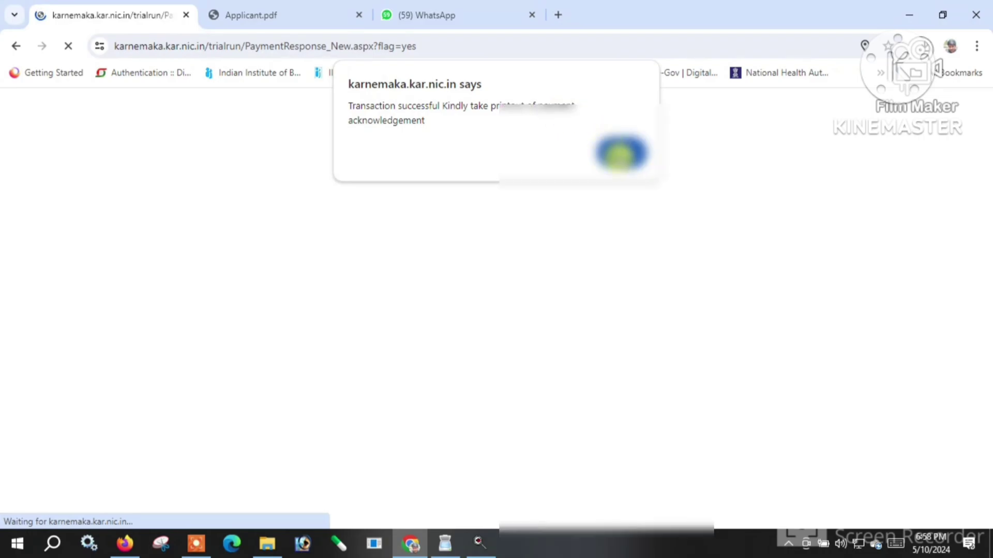
# Acknowledge the transaction successful alert and return to the portal home page.
pyautogui.click(621, 152)
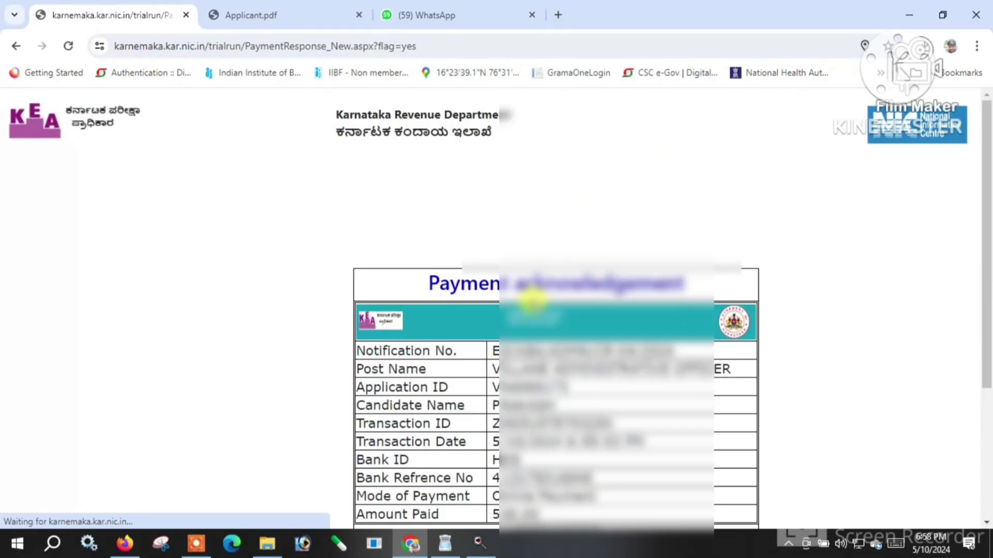
pyautogui.scroll(-4, 545, 264)
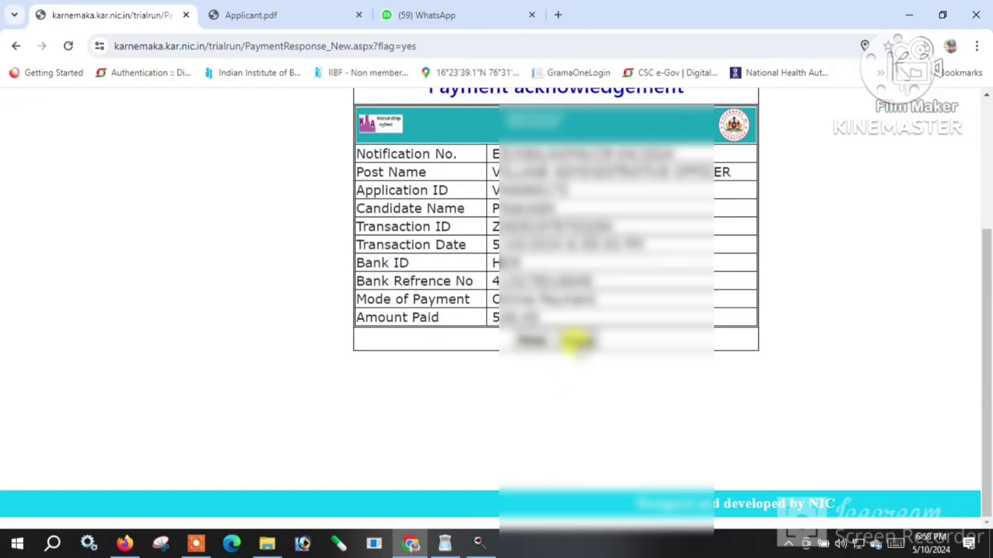
pyautogui.scroll(2, 569, 352)
pyautogui.click(573, 413)
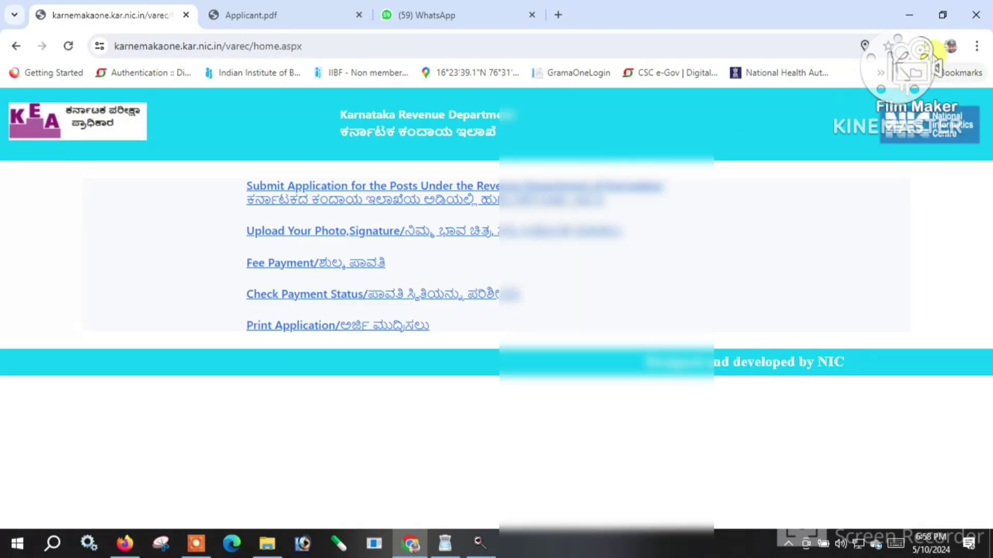
# Open the downloaded Applicant.pdf from recent downloads, scroll through it, and return to the portal tab.
pyautogui.click(922, 46)
pyautogui.click(755, 109)
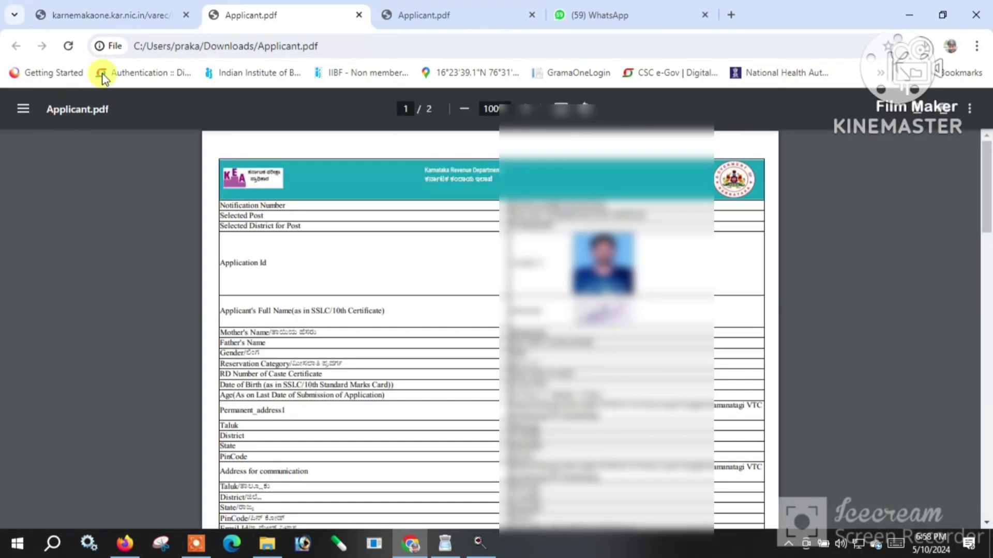
pyautogui.scroll(-10, 447, 298)
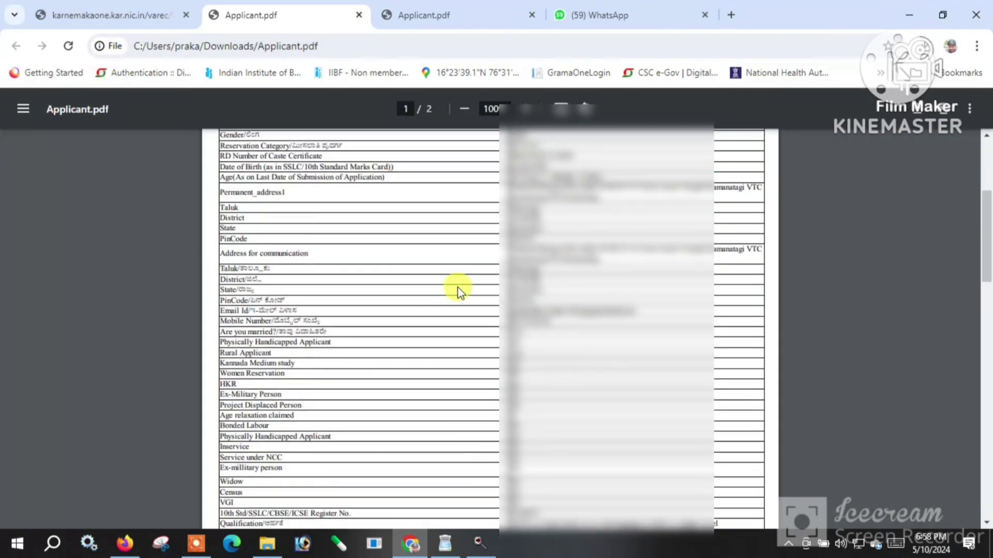
pyautogui.click(123, 13)
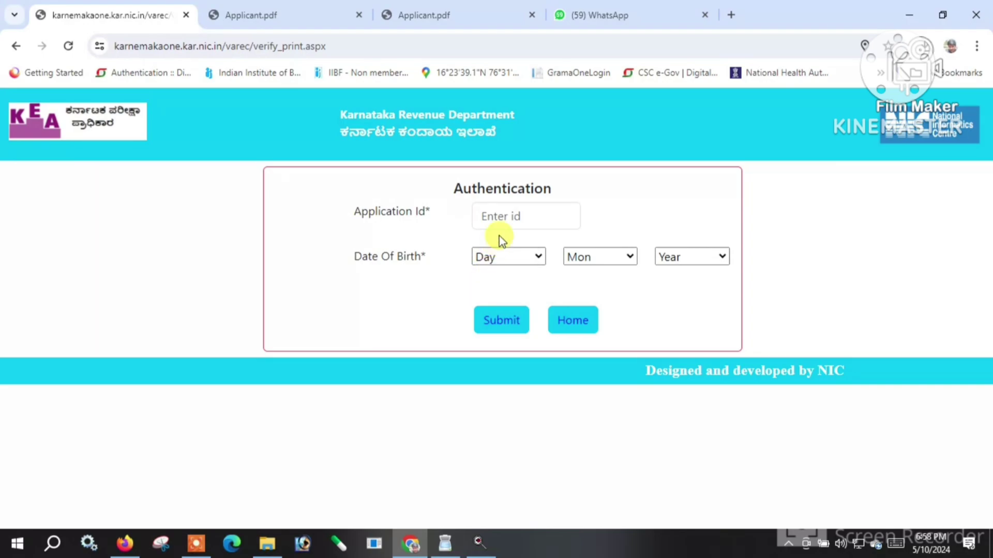
# Paste the application ID and choose the birth day and June as the birth month.
pyautogui.click(497, 211)
pyautogui.hotkey('ctrl', 'v')
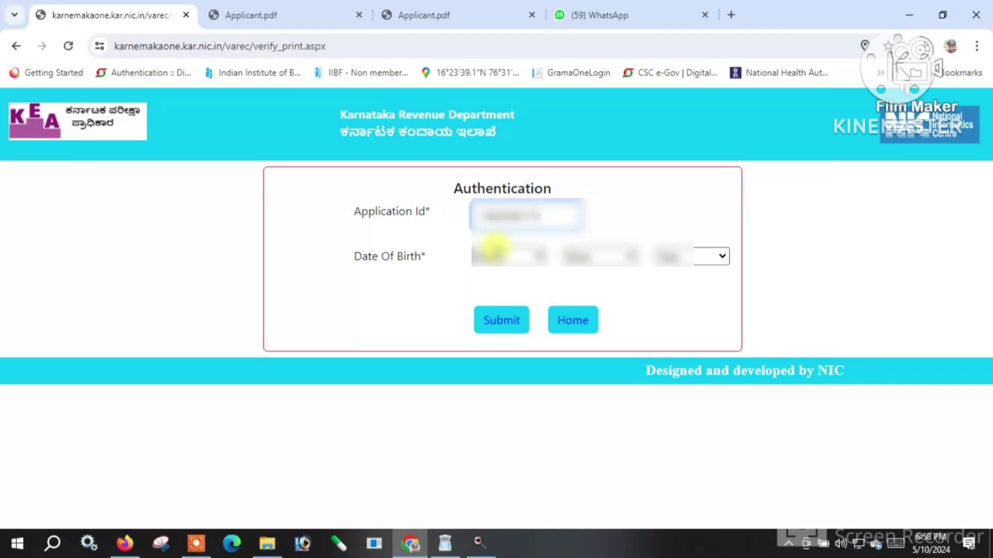
pyautogui.click(500, 256)
pyautogui.click(485, 291)
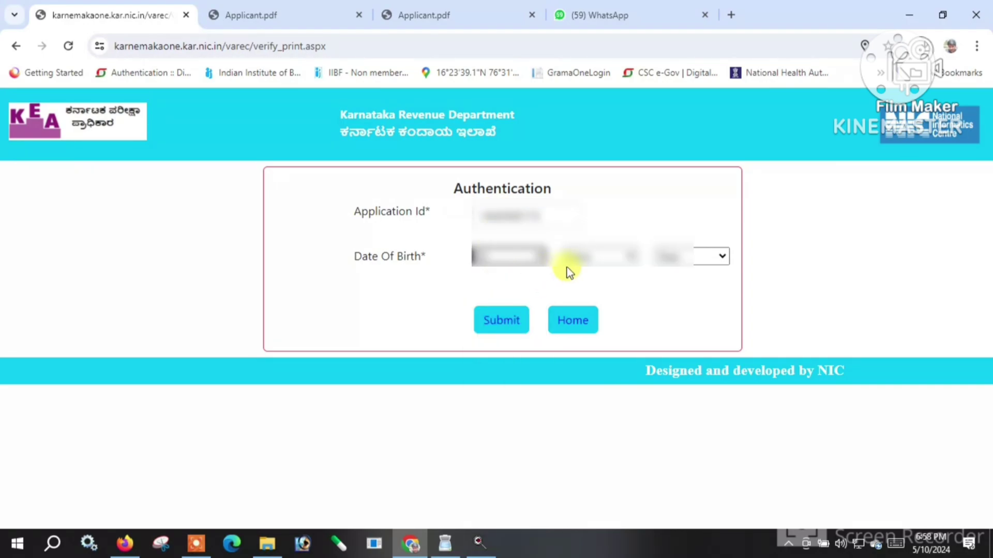
pyautogui.click(581, 257)
pyautogui.click(576, 370)
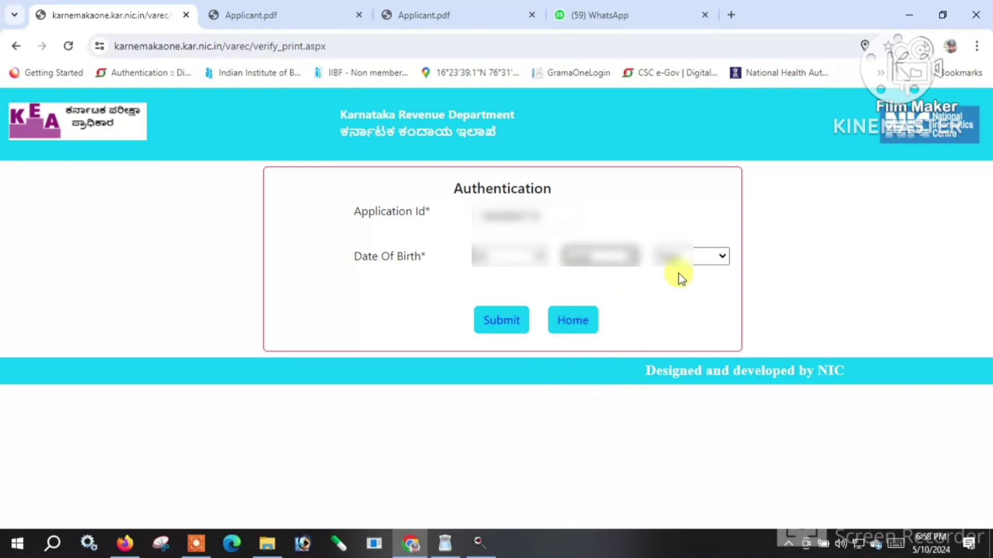
# Set the year of birth to 1993.
pyautogui.click(680, 273)
pyautogui.press('1')
pyautogui.press('9')
pyautogui.press('9')
pyautogui.press('3')
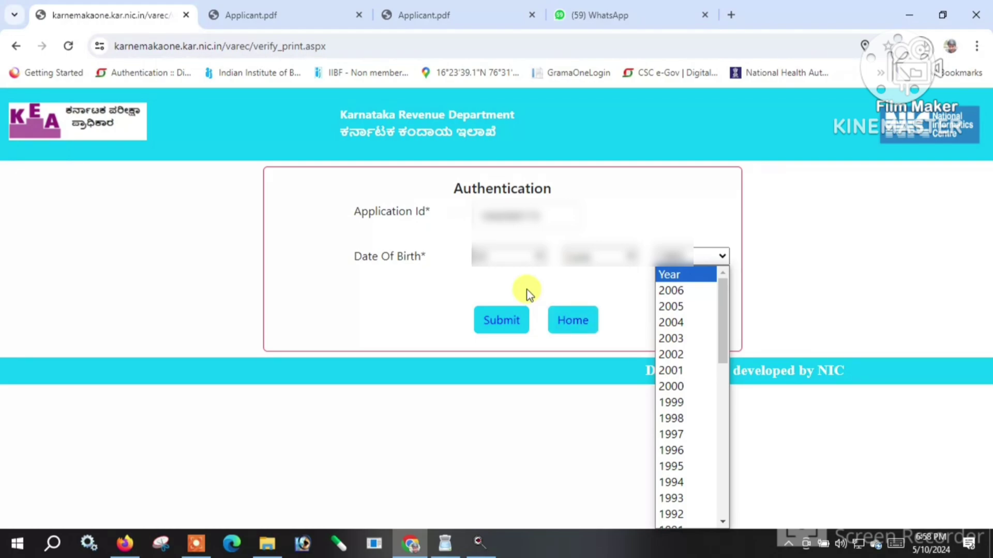
pyautogui.click(527, 290)
pyautogui.click(694, 262)
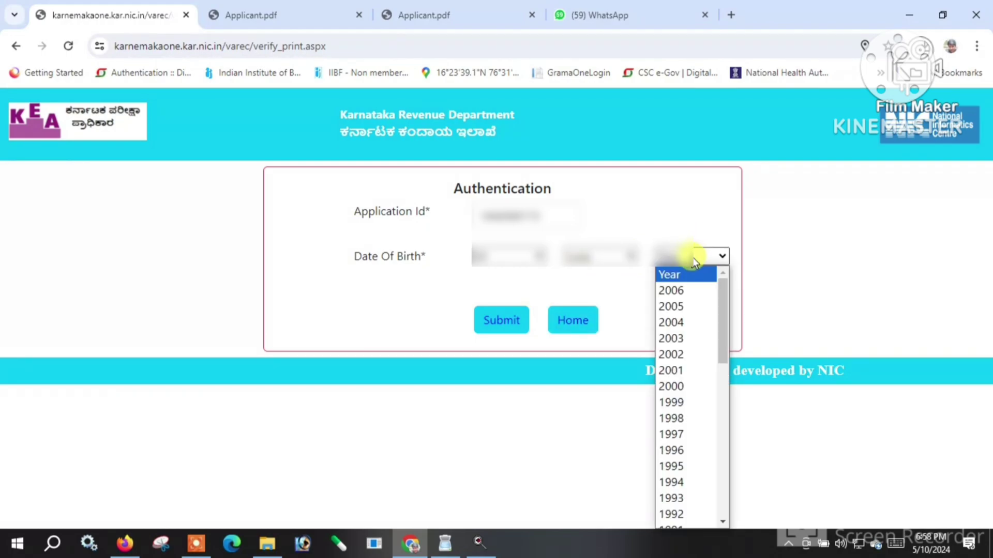
pyautogui.click(693, 259)
pyautogui.click(672, 254)
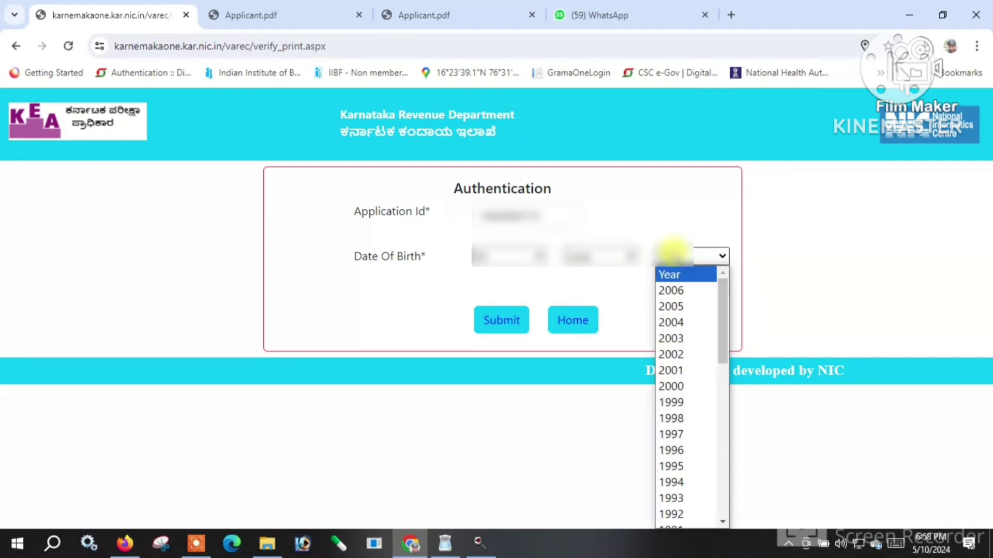
pyautogui.press('1')
pyautogui.press('9')
pyautogui.press('9')
pyautogui.press('3')
pyautogui.press('Return')
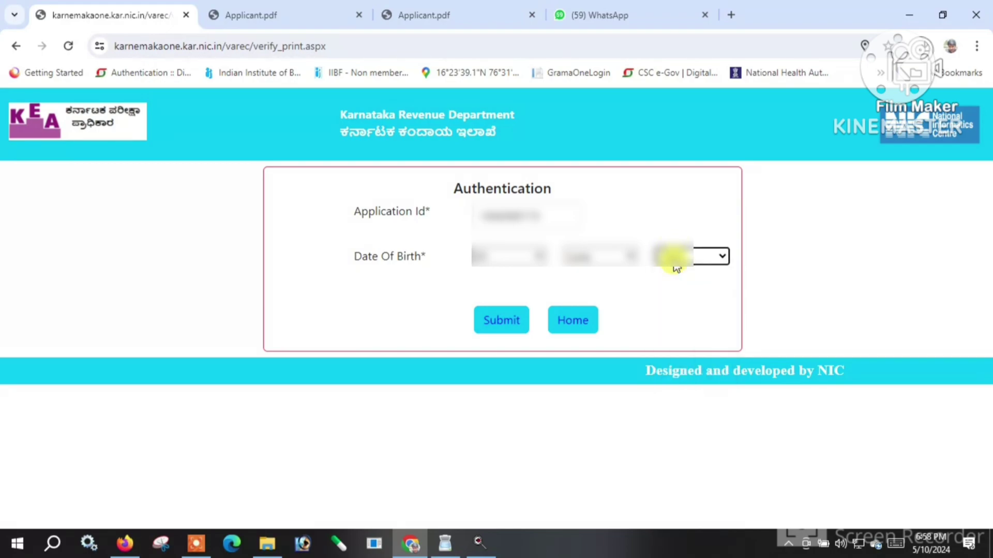
# Submit the details, dismiss the pop-up blocker alert, and open the downloaded Applicant (1).pdf.
pyautogui.click(520, 323)
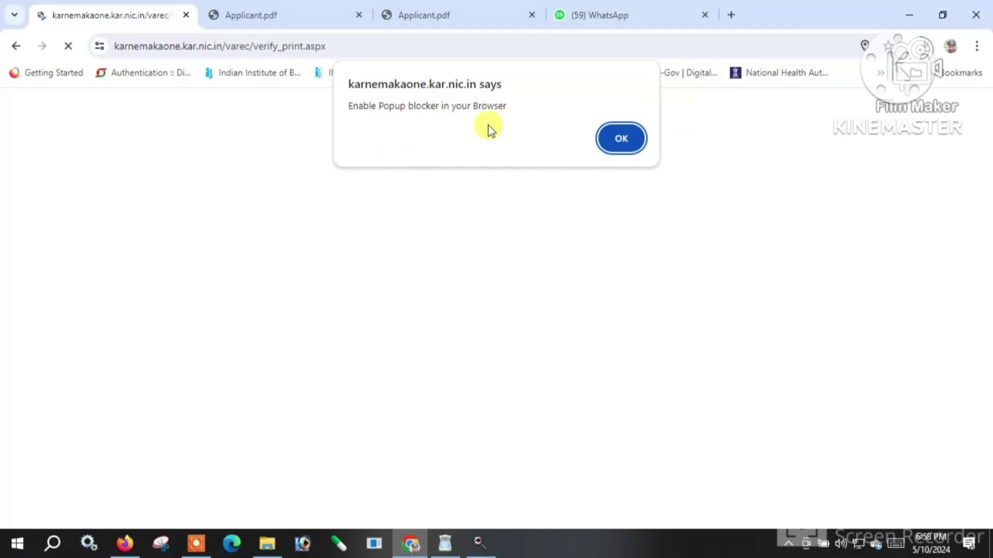
pyautogui.click(622, 145)
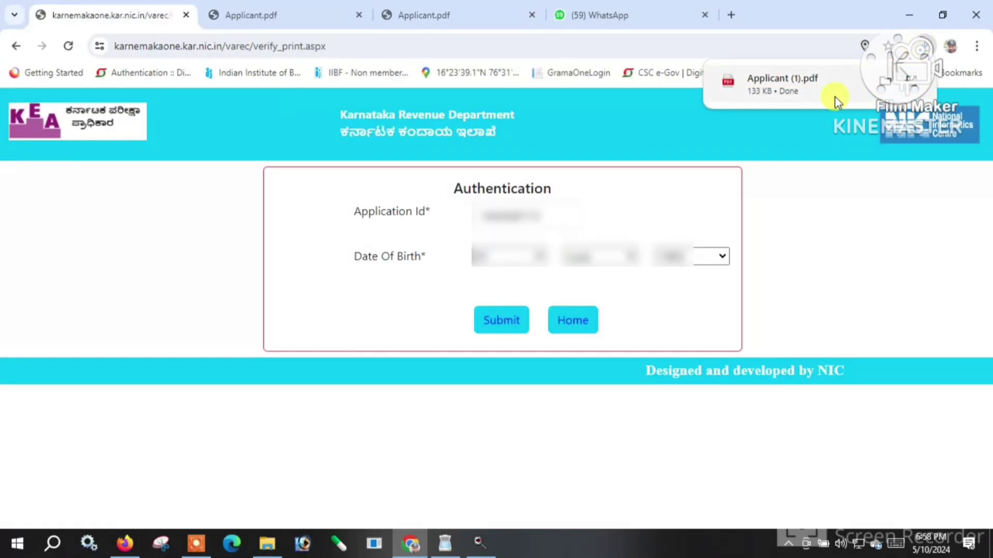
pyautogui.click(815, 94)
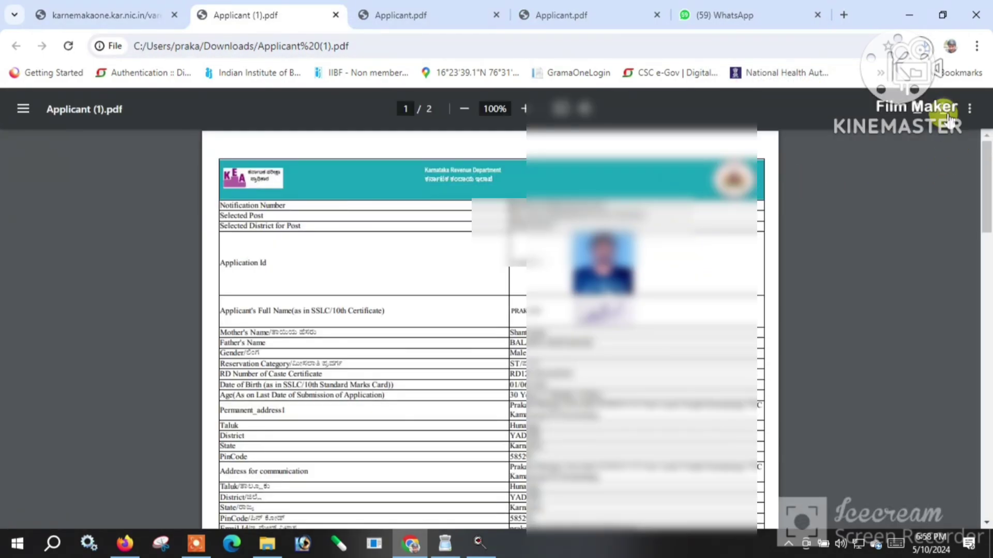
pyautogui.click(947, 110)
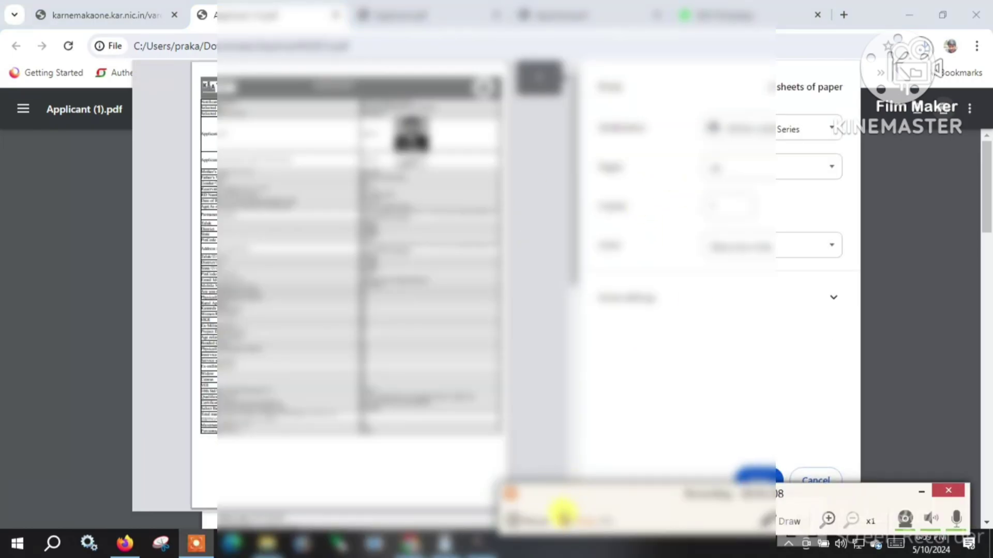
pyautogui.press('Escape')
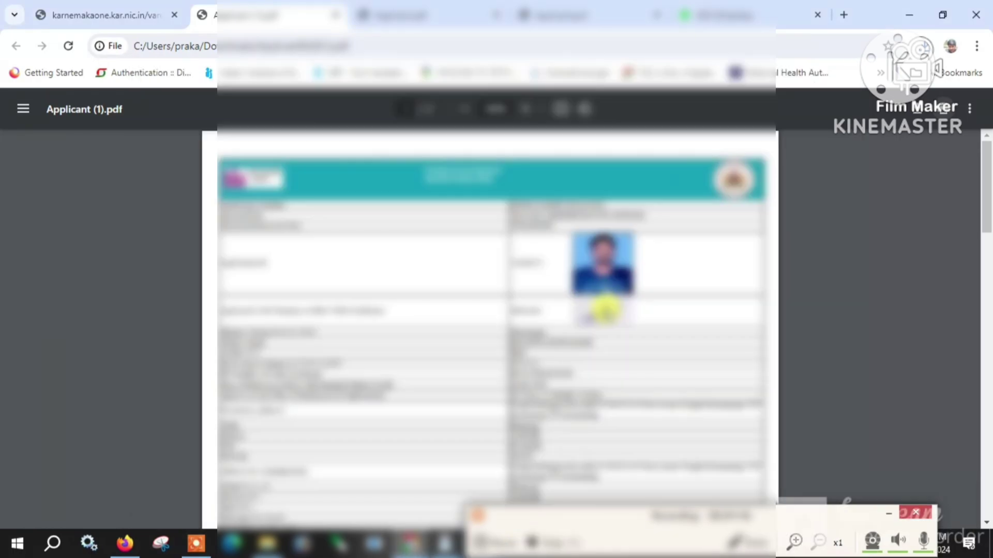